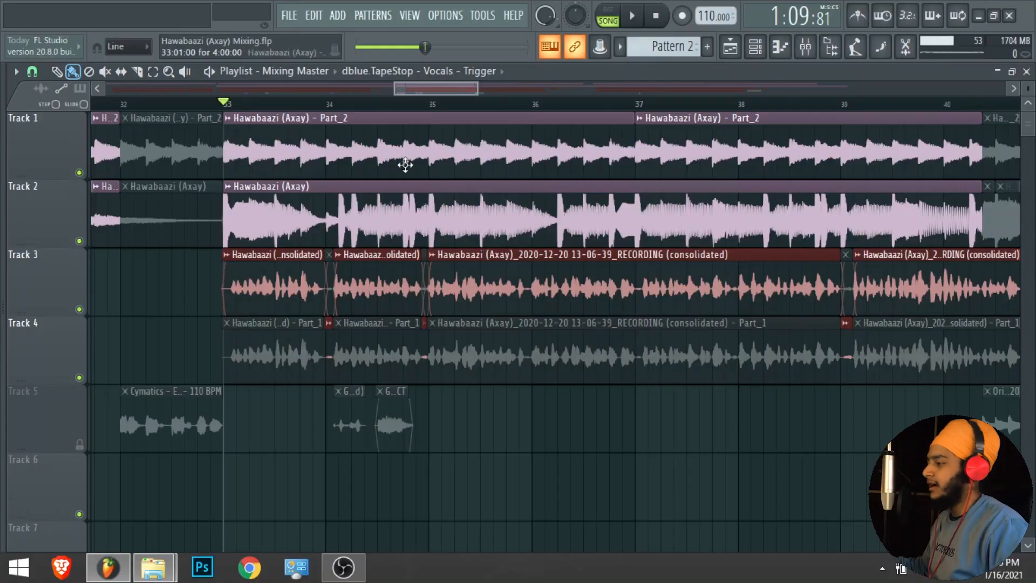
# - Solo Track 1 and play it from bar 33, then do the same for Track 2 to audition each music track
pyautogui.click(240, 162)
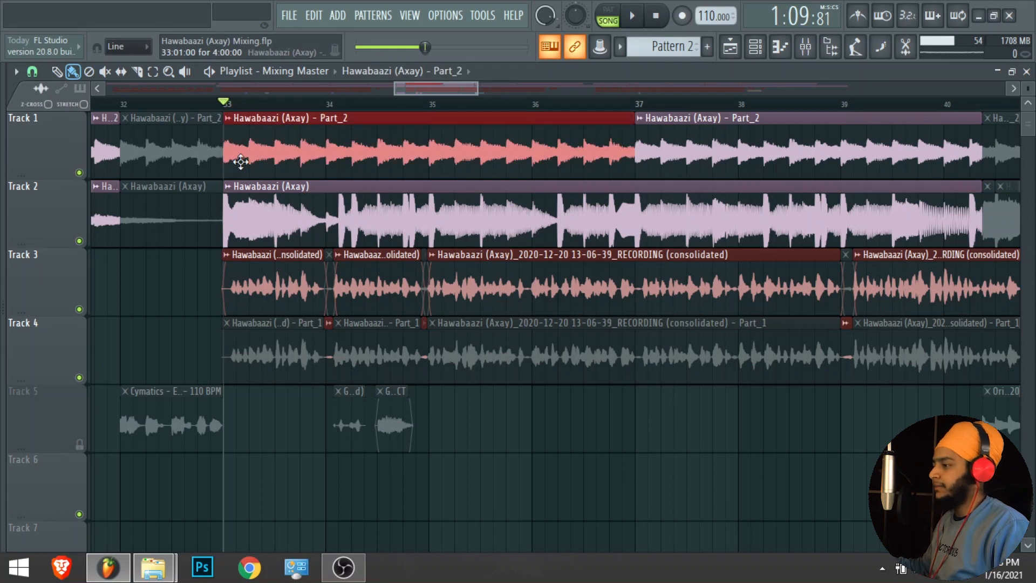
pyautogui.rightClick(80, 173)
pyautogui.press('space')
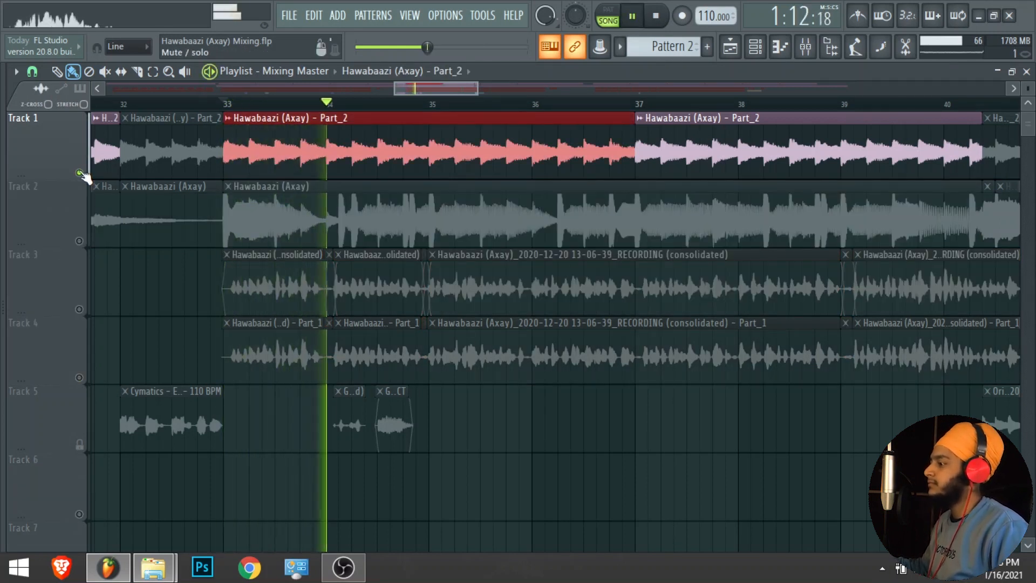
pyautogui.press('space')
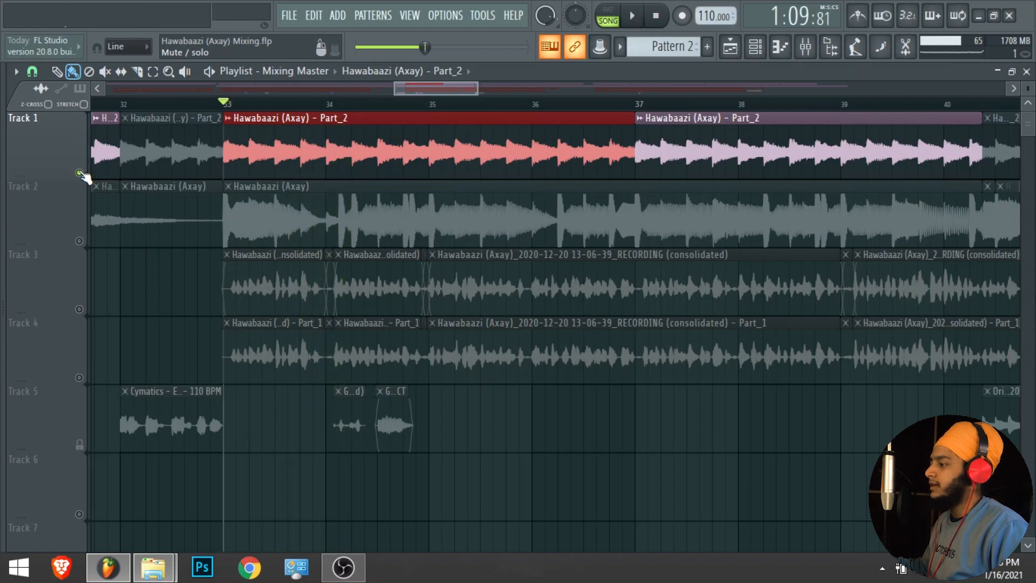
pyautogui.rightClick(82, 241)
pyautogui.press('space')
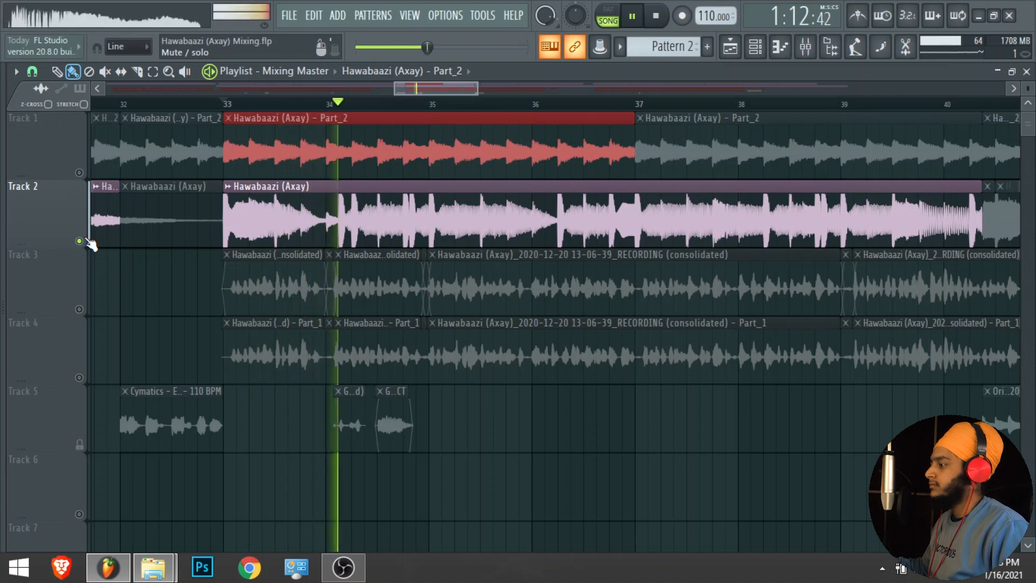
pyautogui.press('space')
# - Solo vocal Tracks 3 and 4 and play them from bar 33, then re-enable Tracks 1 and 2
pyautogui.rightClick(79, 309)
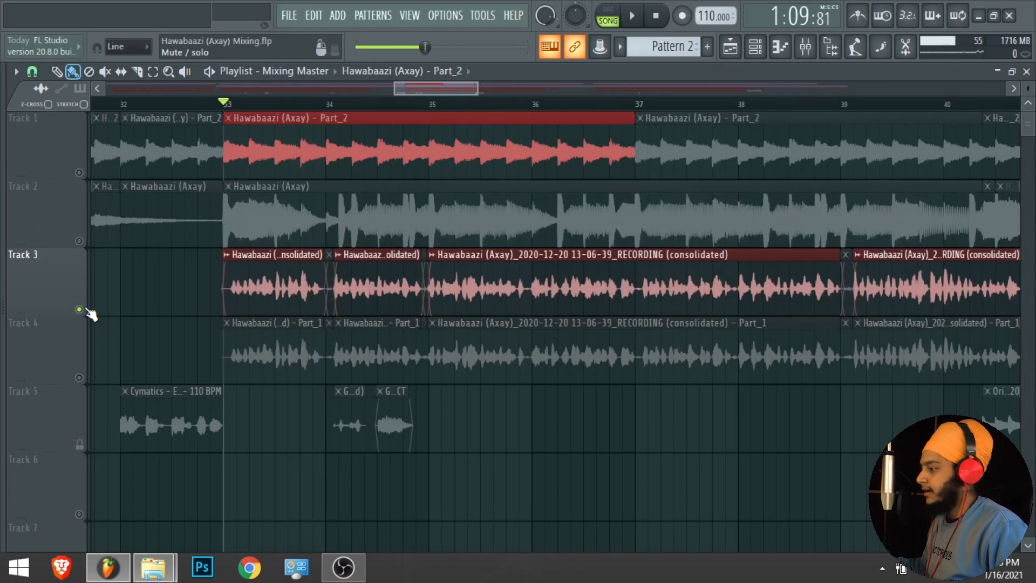
pyautogui.press('space')
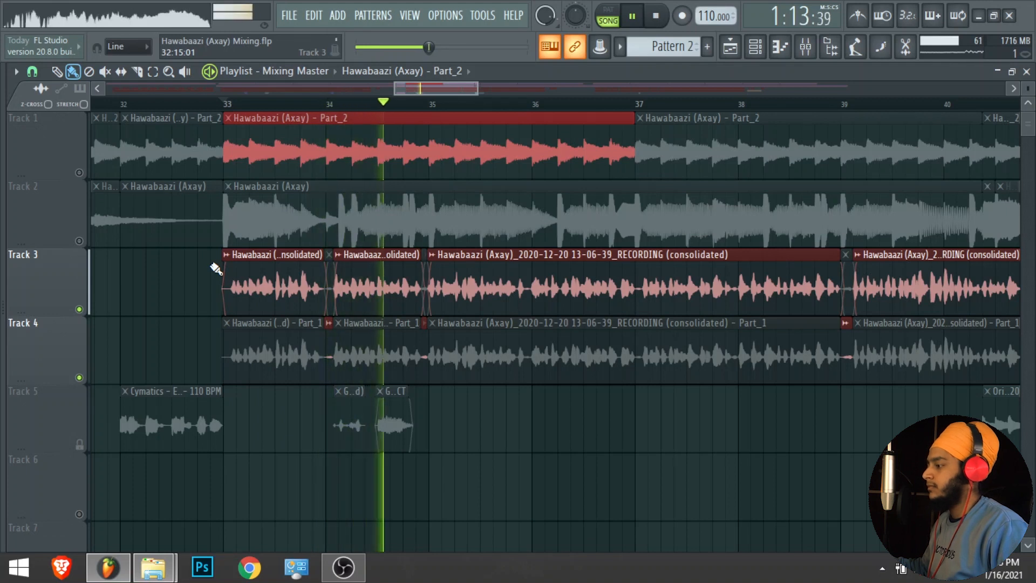
pyautogui.press('space')
pyautogui.moveTo(80, 173); pyautogui.dragTo(79, 241)
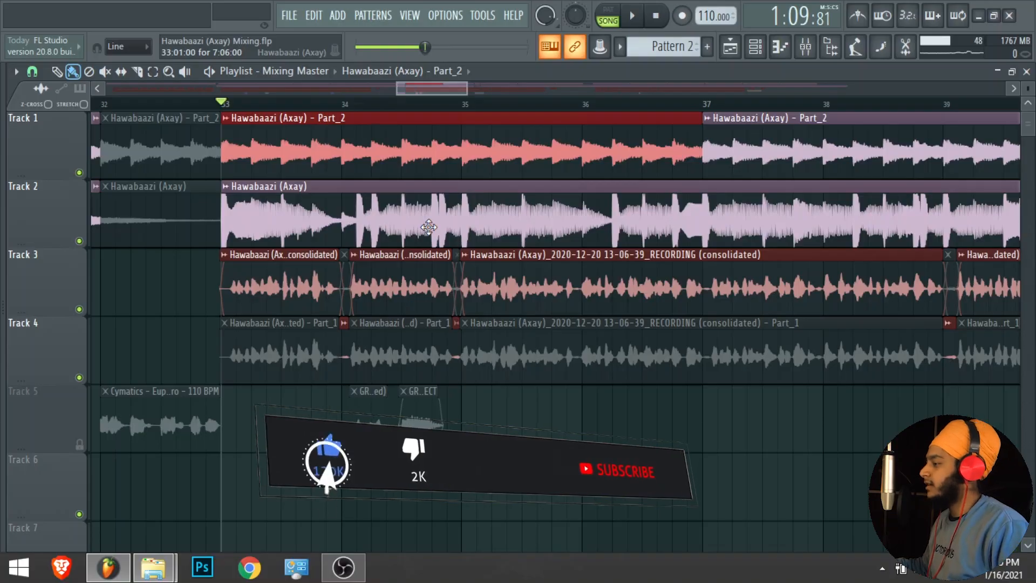
# - Solo Track 3 and play its vocal from bar 33 with the mixer open on the verse vocal channel, insert 4
pyautogui.click(259, 283)
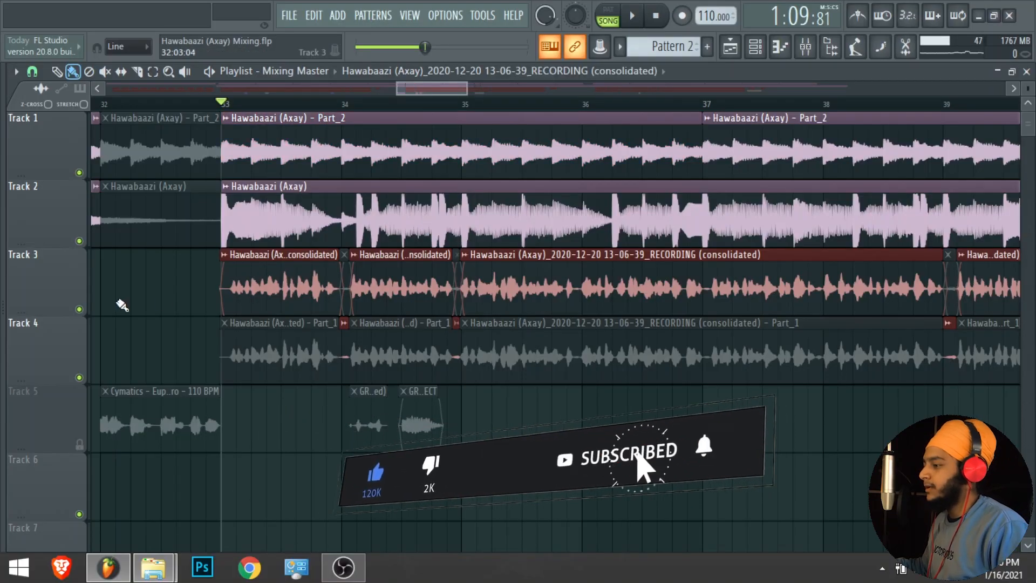
pyautogui.rightClick(79, 310)
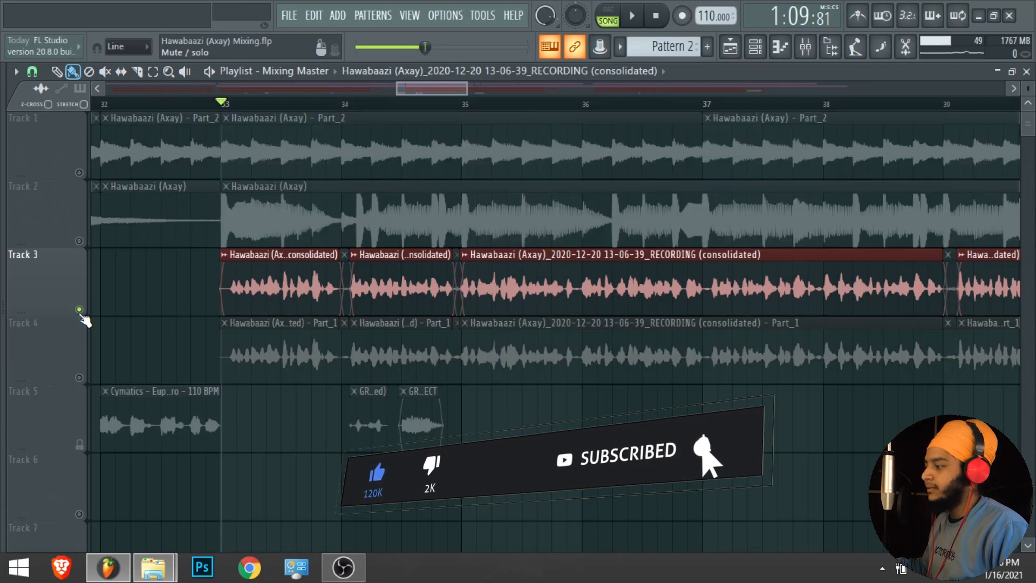
pyautogui.click(816, 49)
pyautogui.press('space')
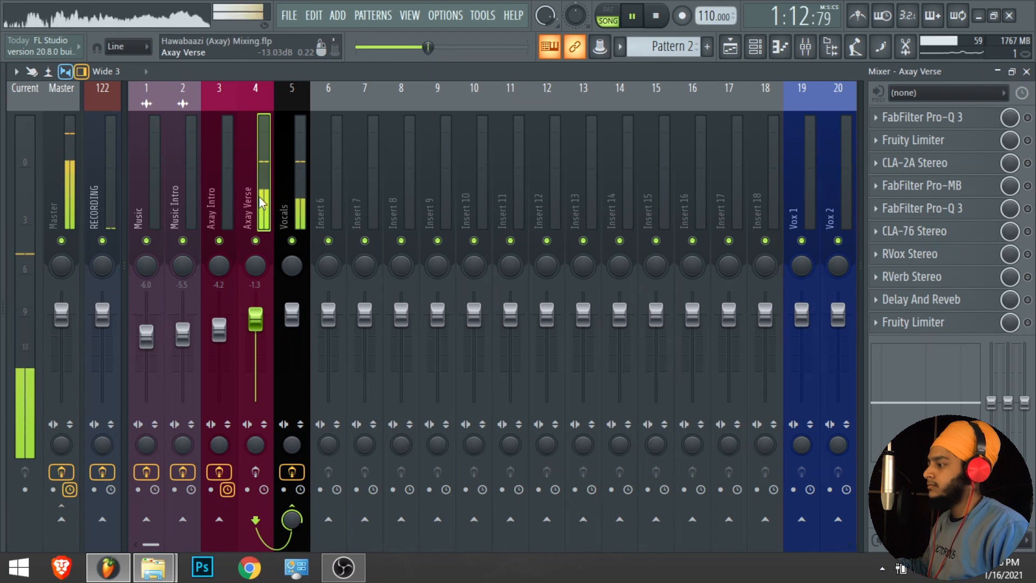
pyautogui.press('space')
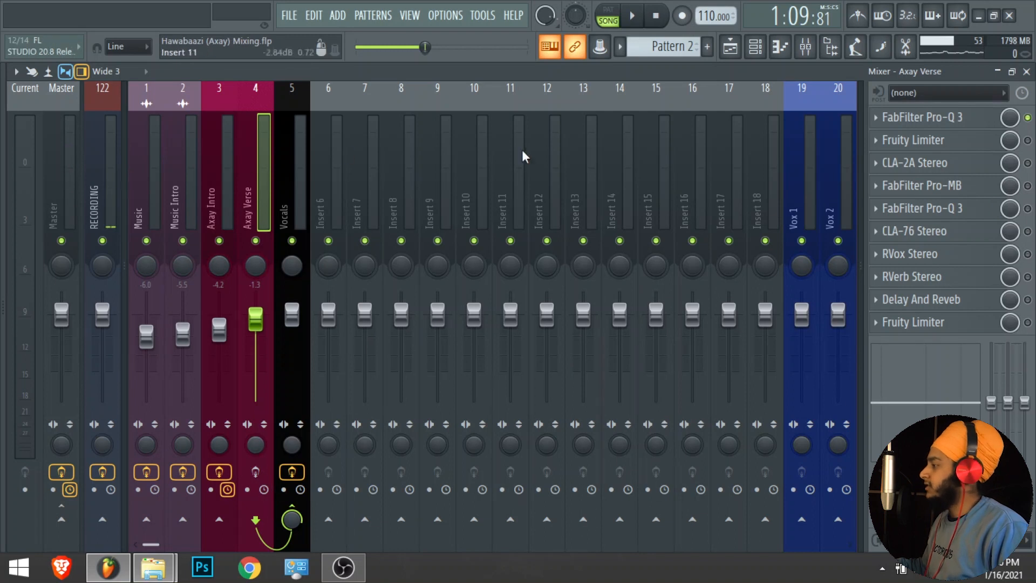
# - Open the first FabFilter Pro-Q 3 on the verse vocal channel and audition its 13236 Hz brickwall band in solo during playback
pyautogui.click(926, 118)
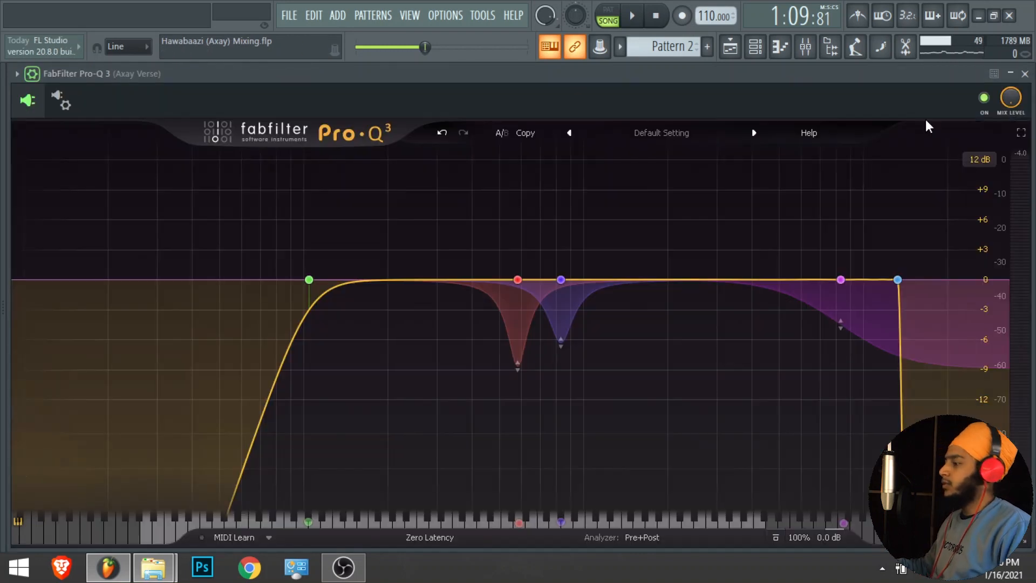
pyautogui.moveTo(250, 279)
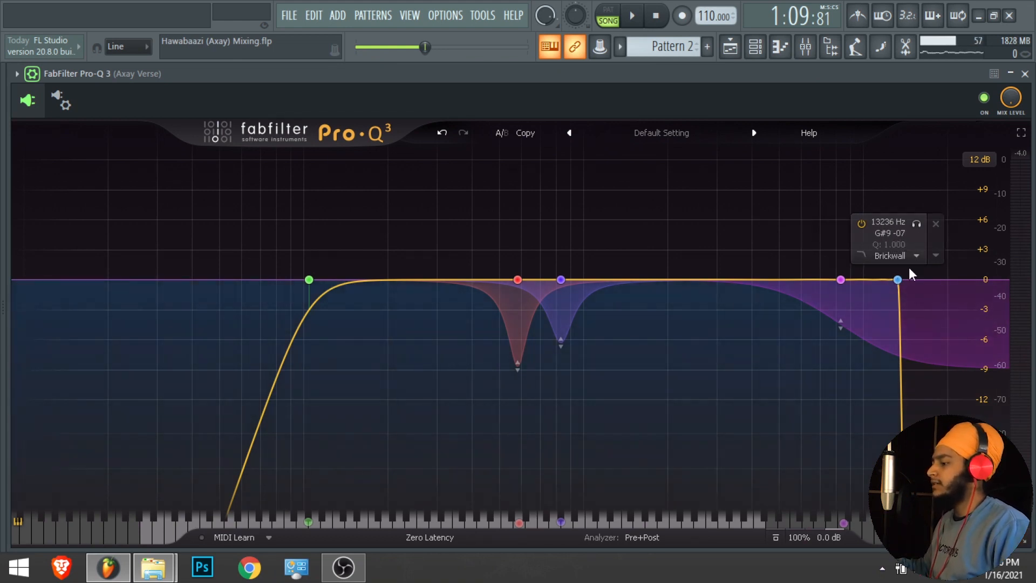
pyautogui.click(917, 224)
pyautogui.press('space')
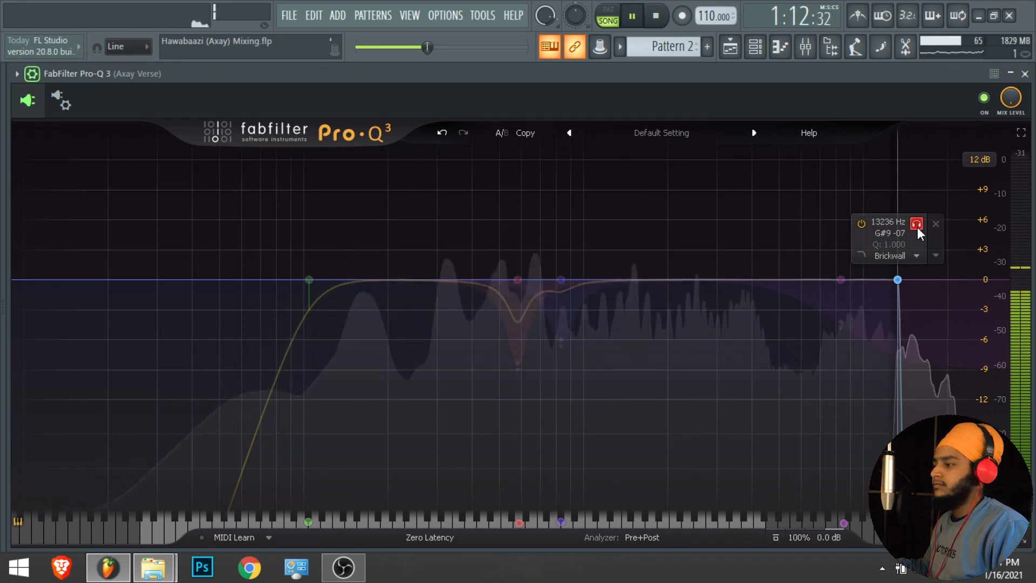
pyautogui.click(918, 223)
pyautogui.press('space')
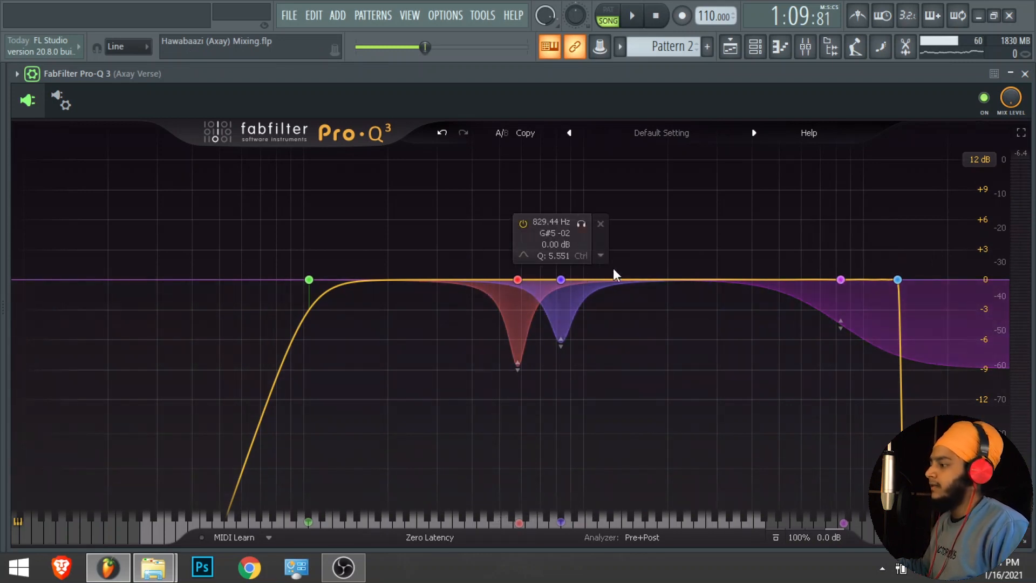
# - Examine the 8290.1 Hz dynamic high shelf in Pro-Q 3 during vocal playback, and close the equalizer
pyautogui.click(841, 279)
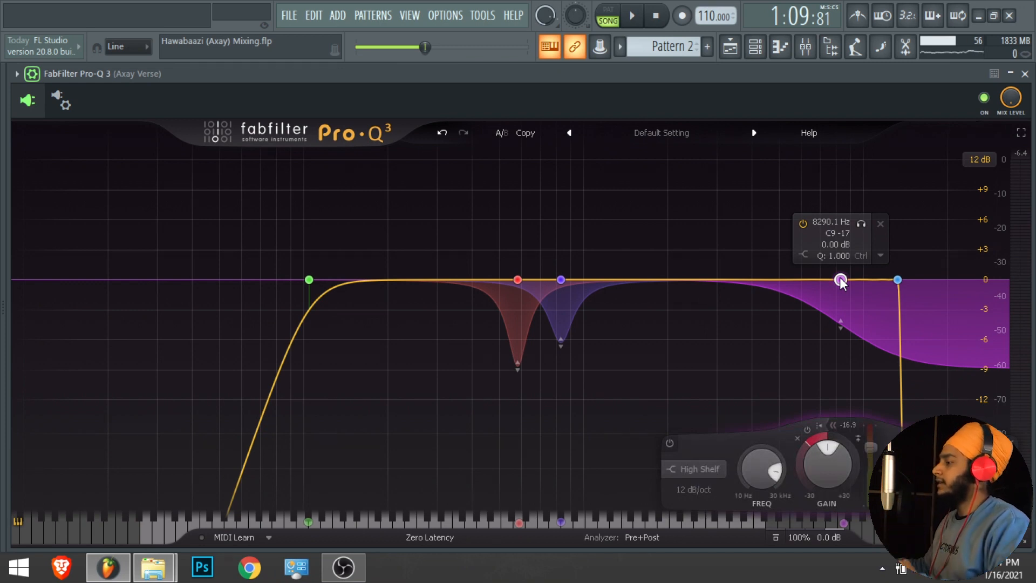
pyautogui.press('space')
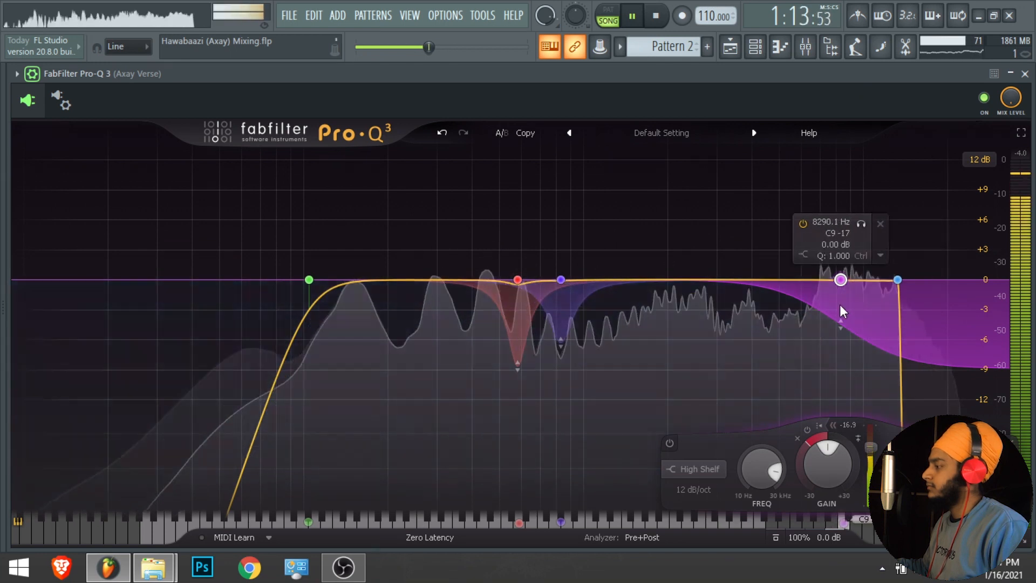
pyautogui.press('space')
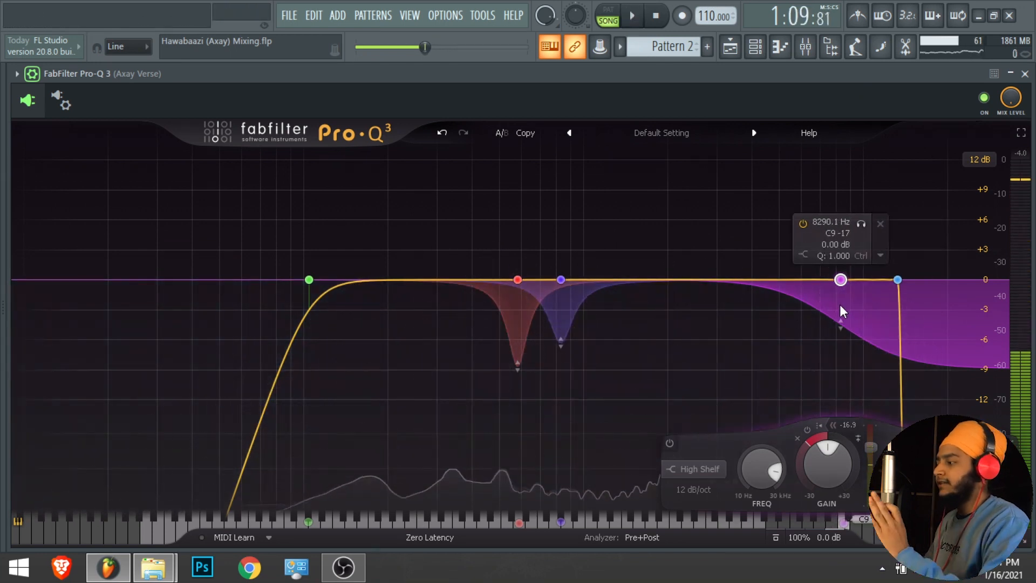
pyautogui.click(1025, 74)
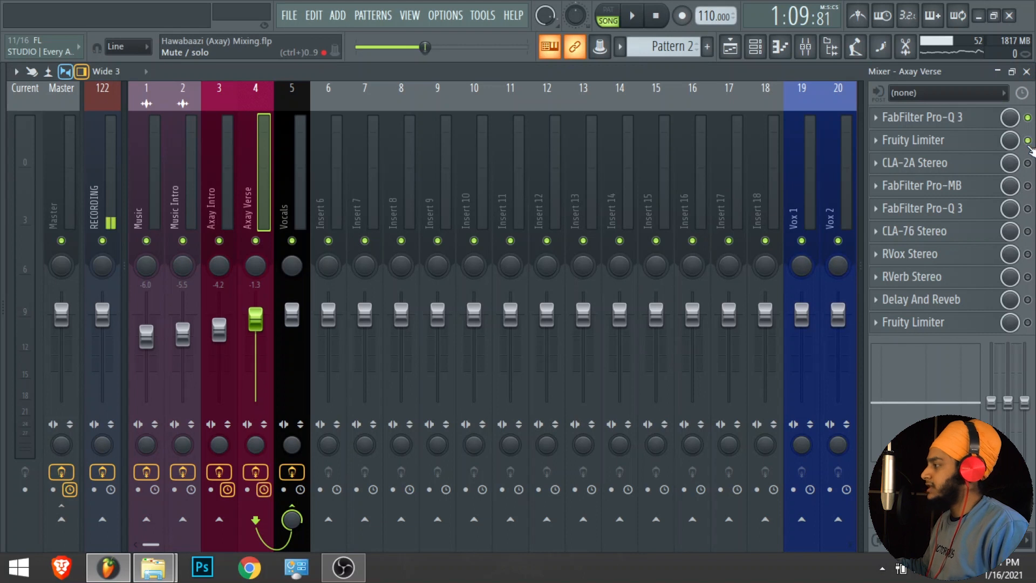
# - Open the first Fruity Limiter's compressor settings and compare the vocal playback with the limiter bypassed and switched on
pyautogui.click(945, 142)
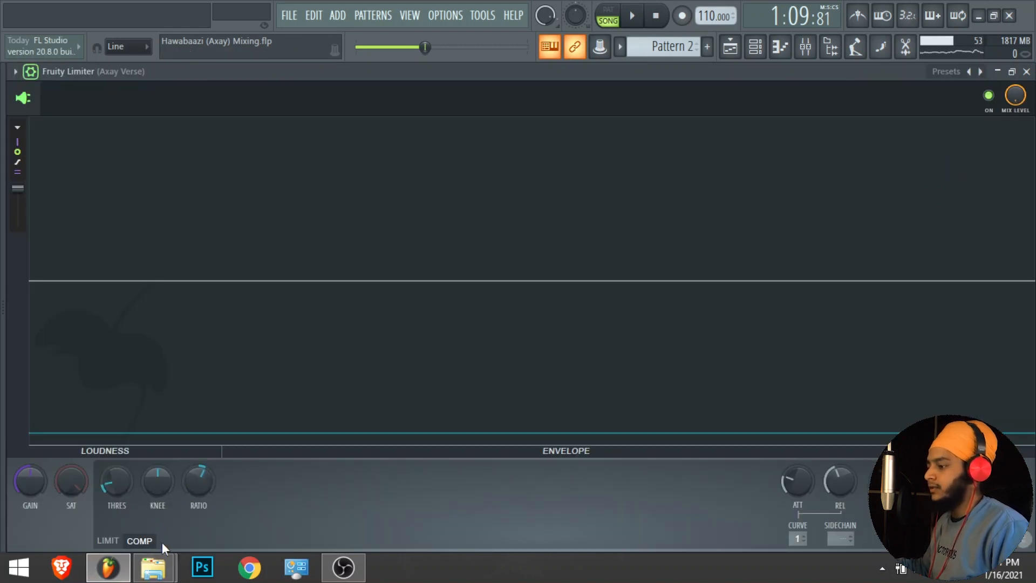
pyautogui.press('space')
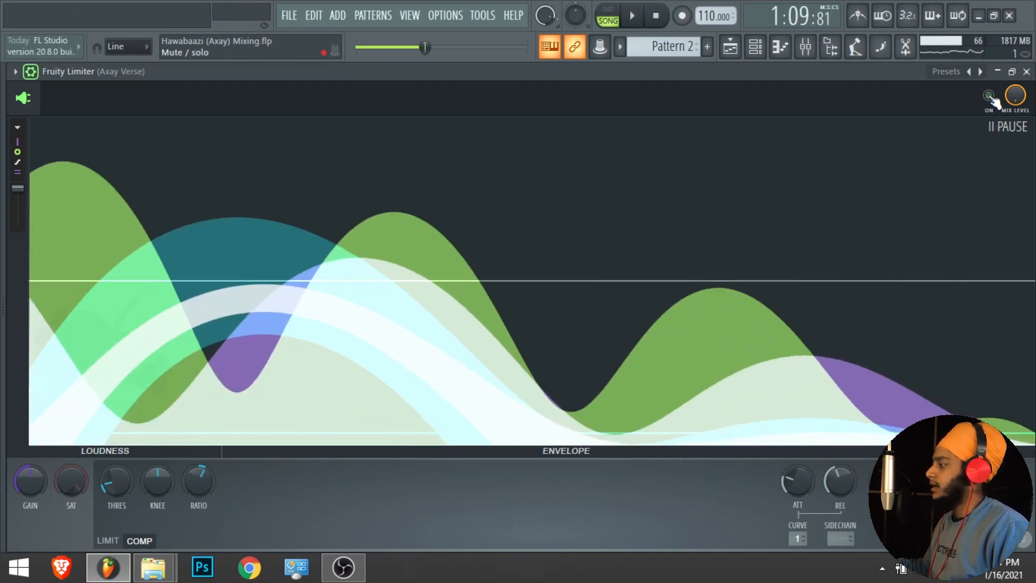
pyautogui.press('space')
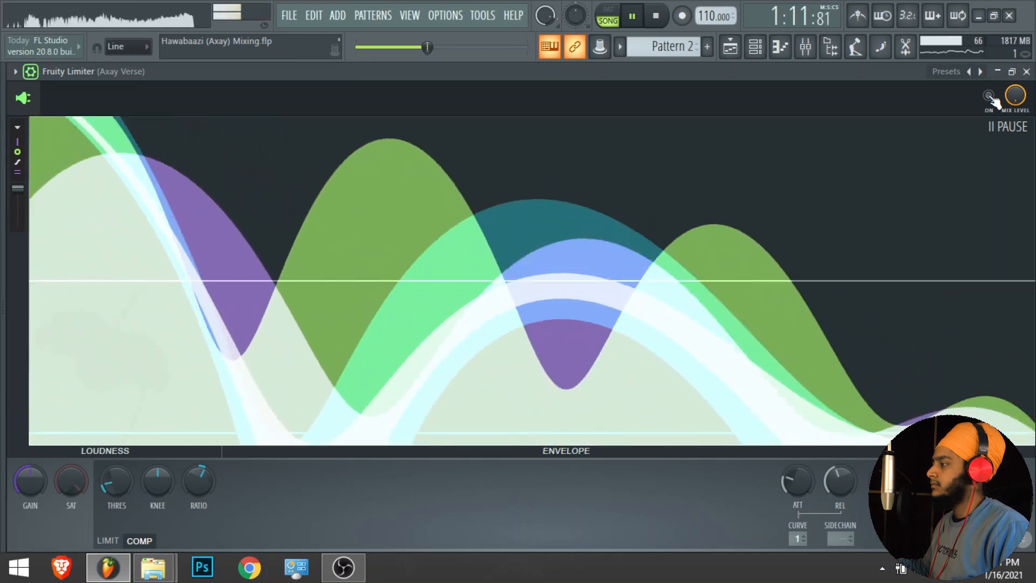
pyautogui.press('space')
pyautogui.click(990, 97)
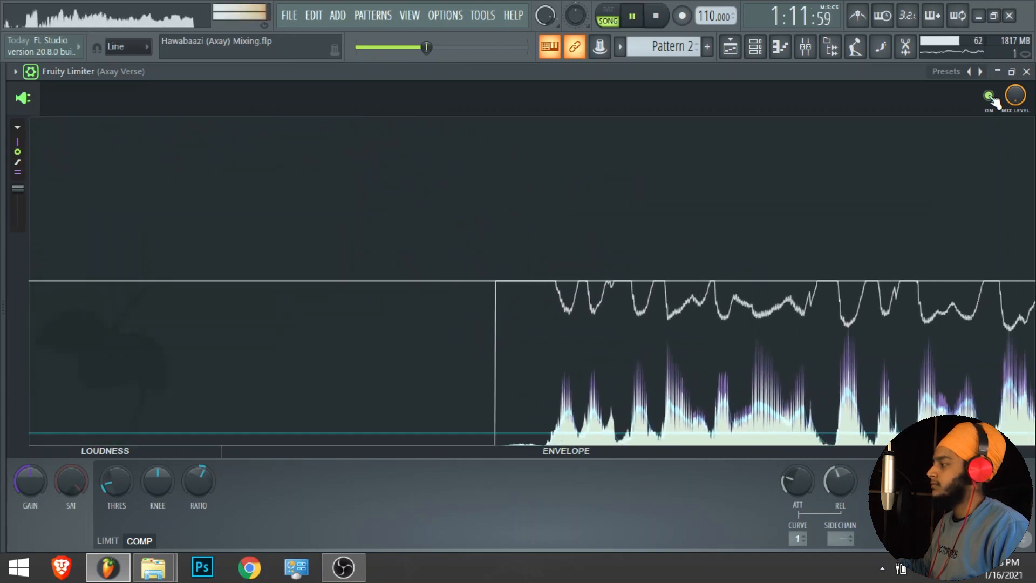
pyautogui.press('space')
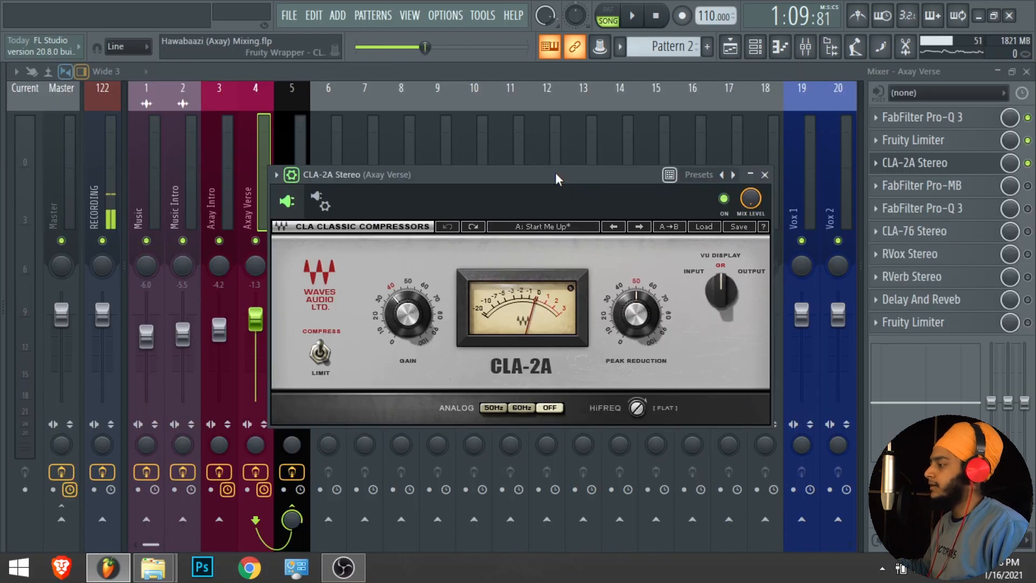
# - Reposition the CLA-2A Stereo window, compare the vocal with the compressor bypassed and switched on, and close it
pyautogui.moveTo(556, 173); pyautogui.dragTo(543, 168)
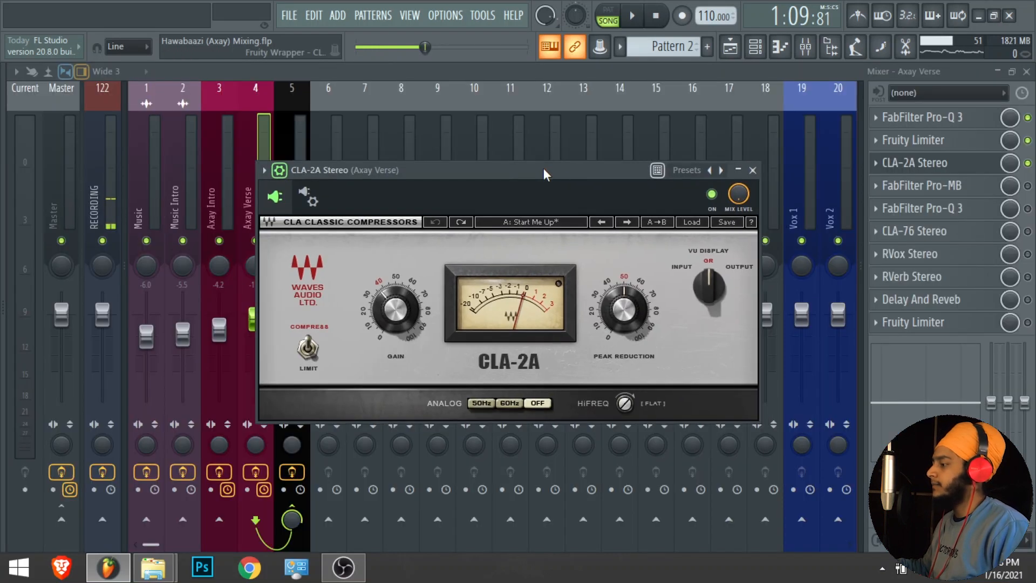
pyautogui.moveTo(494, 175); pyautogui.dragTo(580, 159)
pyautogui.press('space')
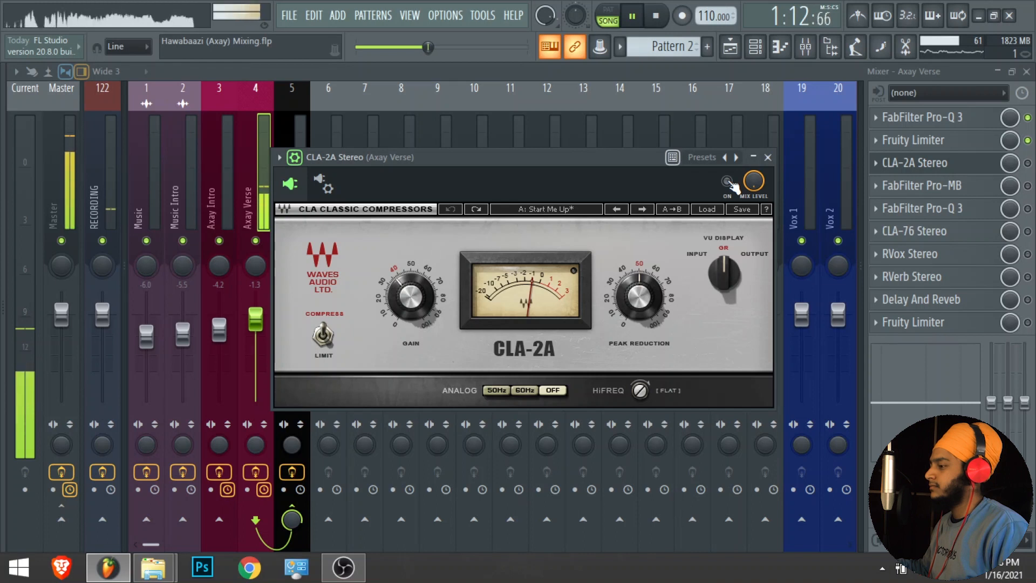
pyautogui.press('space')
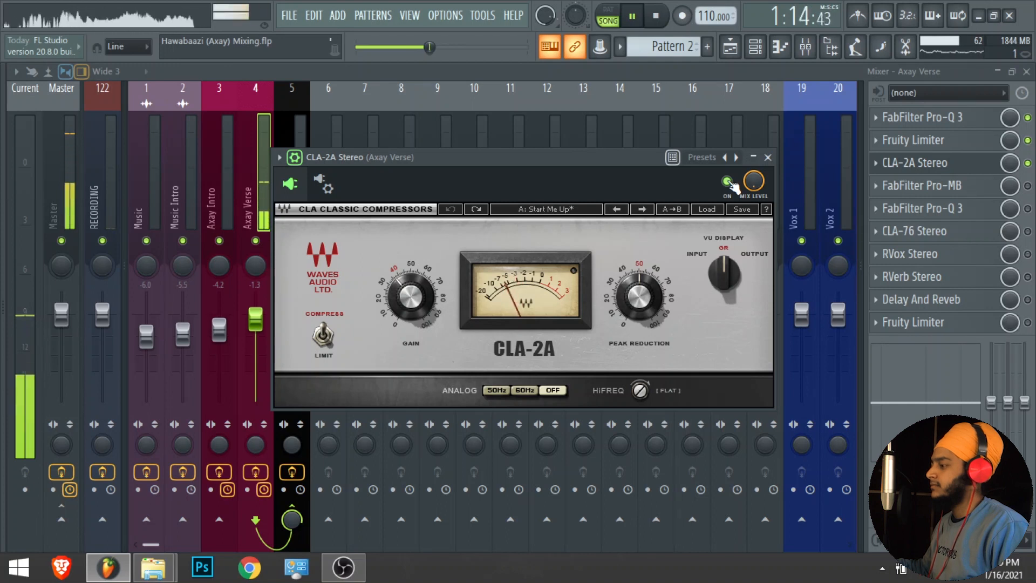
pyautogui.press('space')
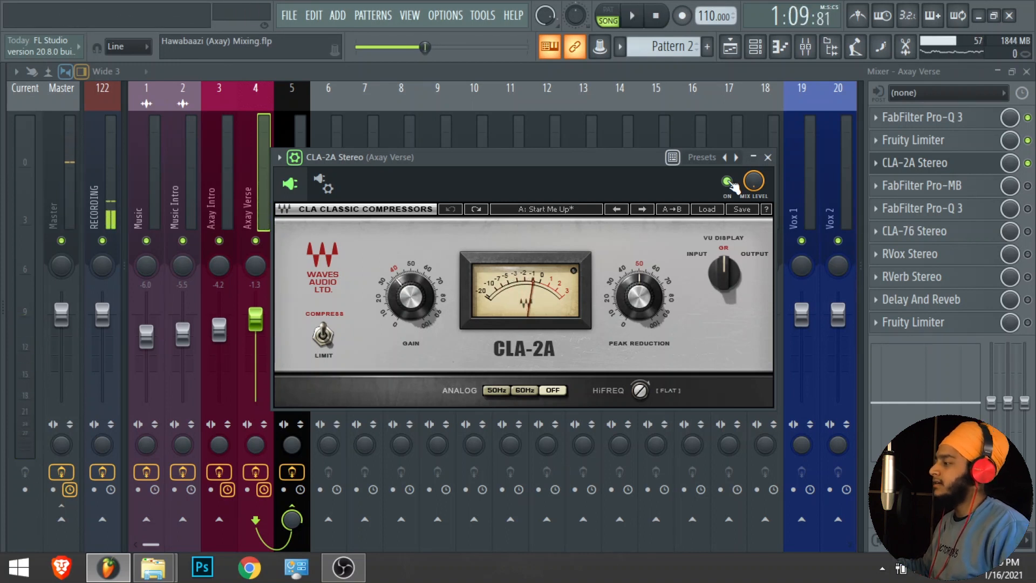
pyautogui.click(768, 158)
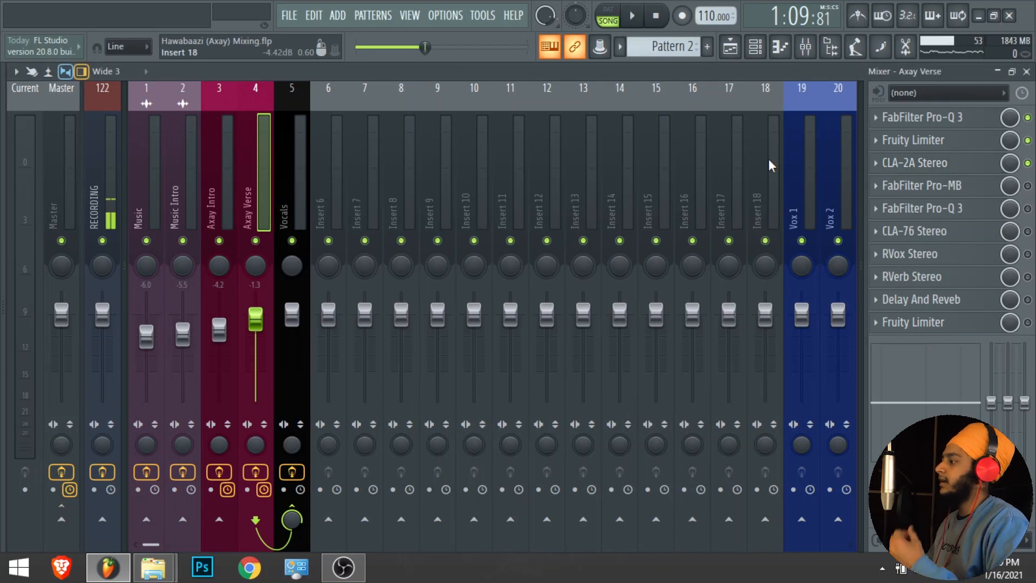
# - Open FabFilter Pro-MB, examine its band around 1 kHz, and compare the vocal with the plugin bypassed and switched on
pyautogui.click(956, 186)
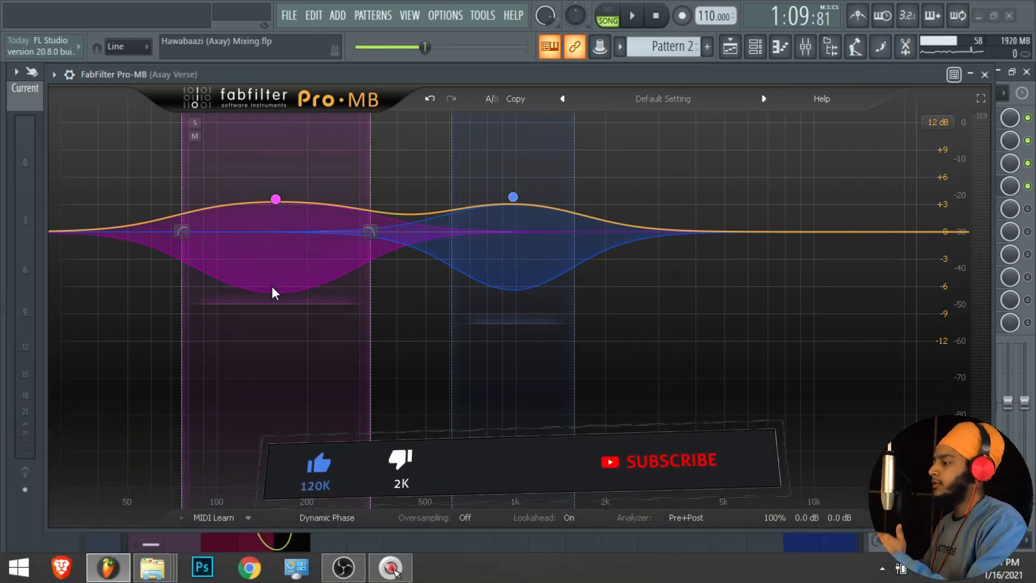
pyautogui.click(513, 198)
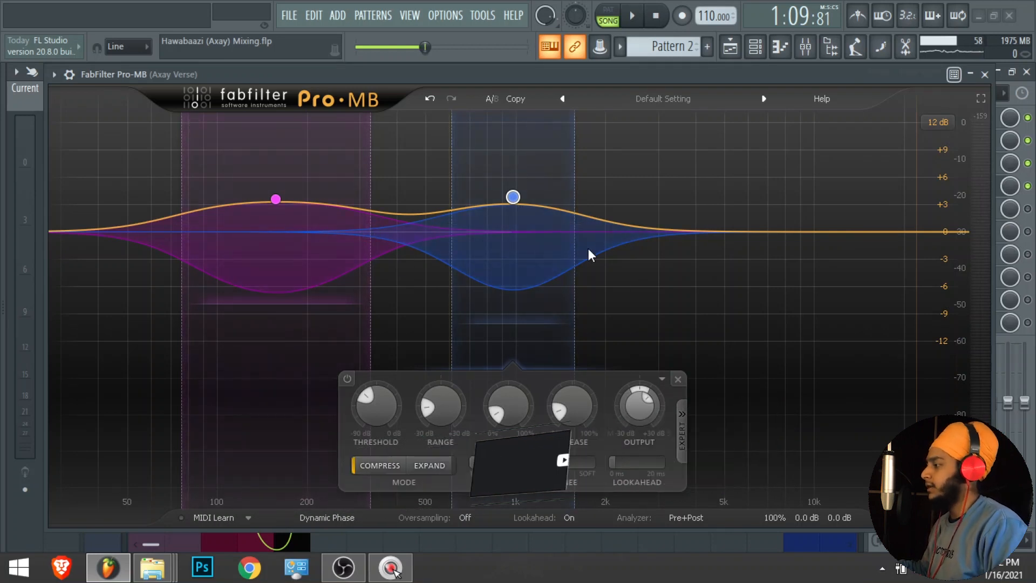
pyautogui.click(69, 74)
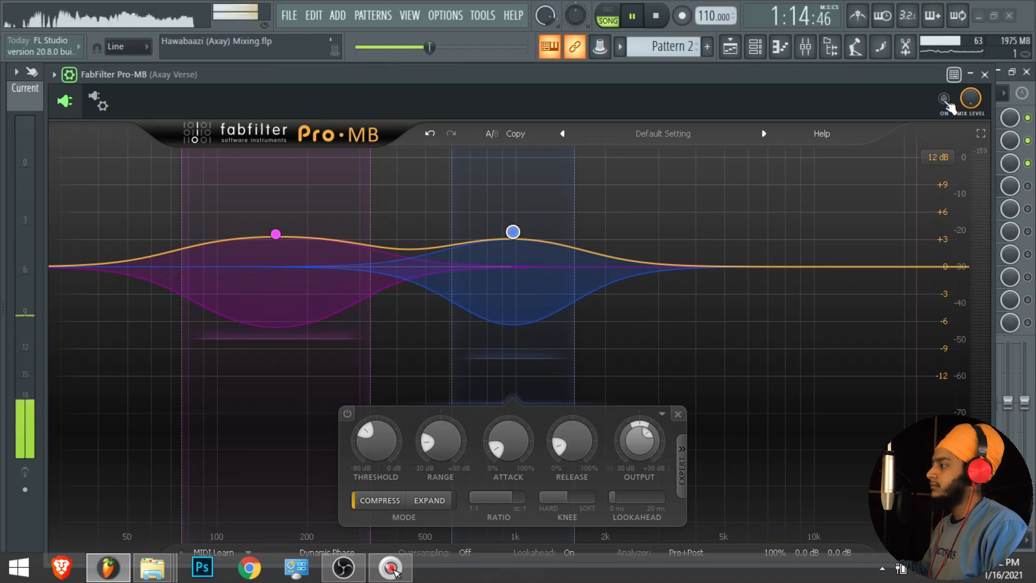
pyautogui.press('space')
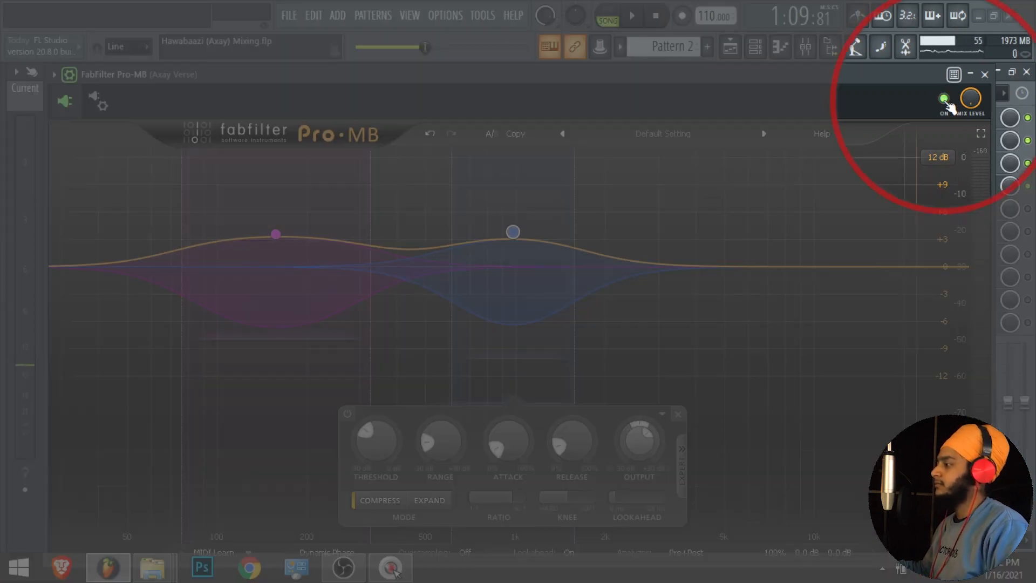
pyautogui.press('space')
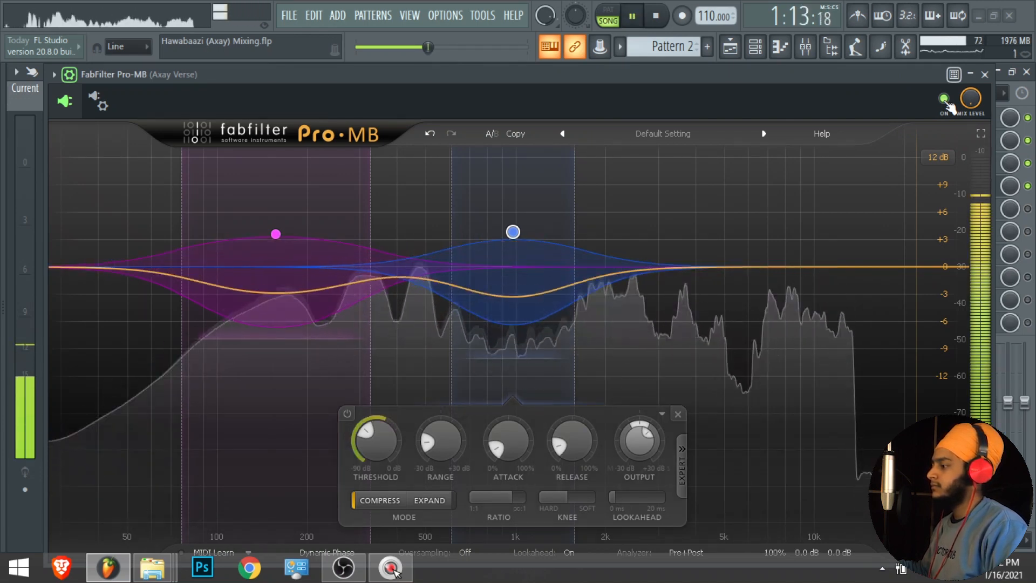
pyautogui.press('space')
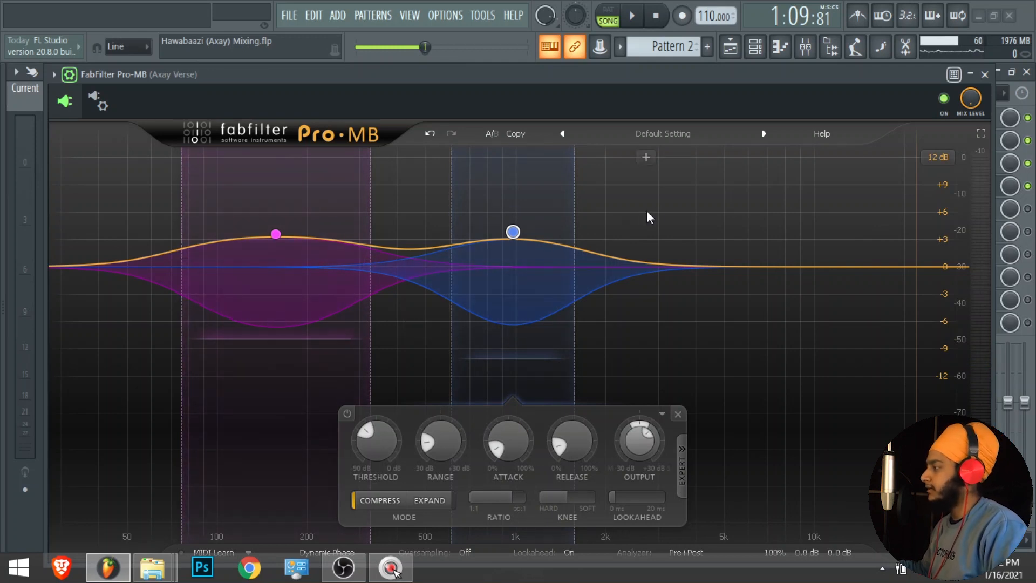
# - Close Pro-MB, open the second FabFilter Pro-Q 3, and examine its dynamic bands, including the 140.55 Hz one
pyautogui.click(985, 75)
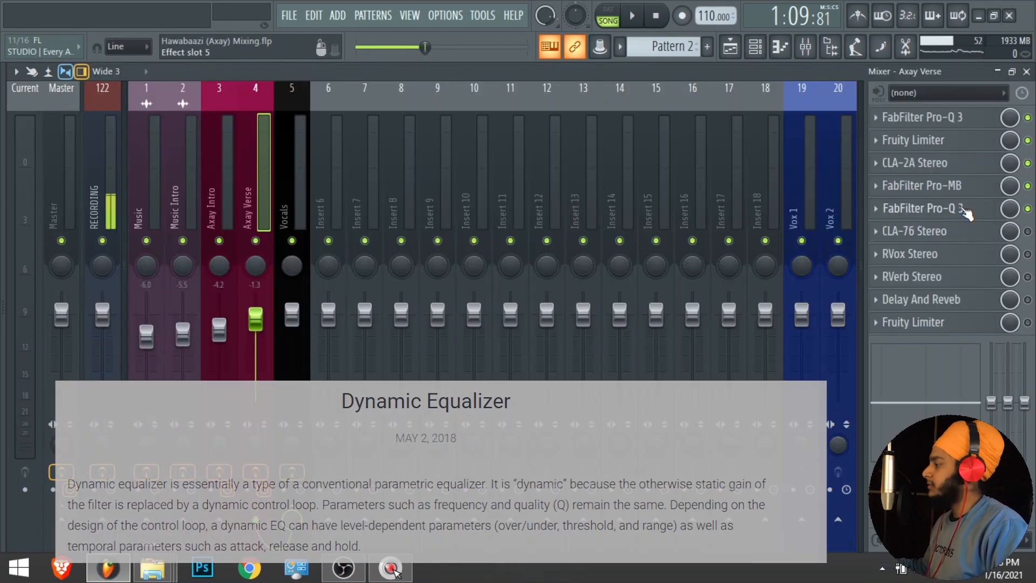
pyautogui.click(966, 210)
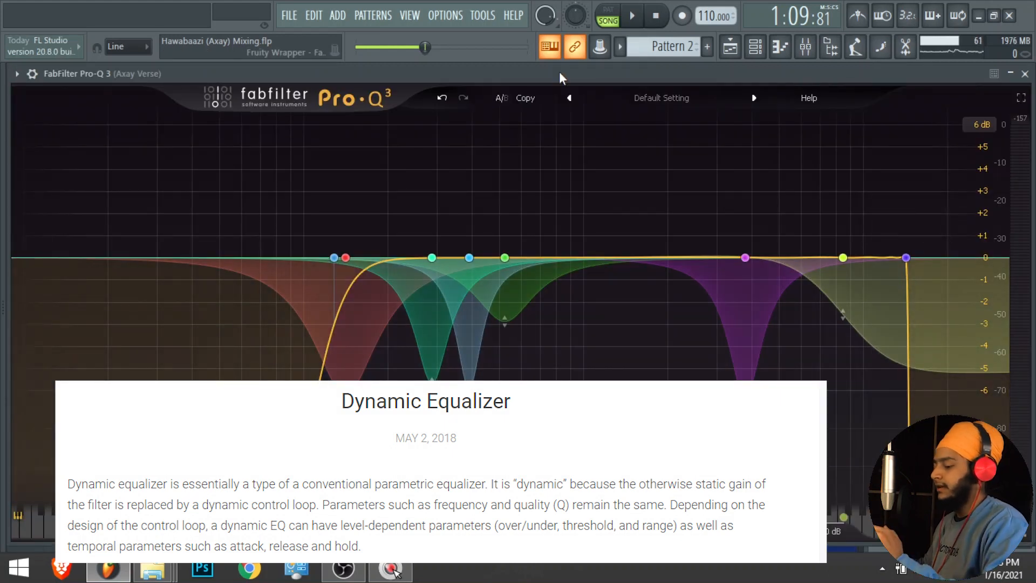
pyautogui.moveTo(382, 215)
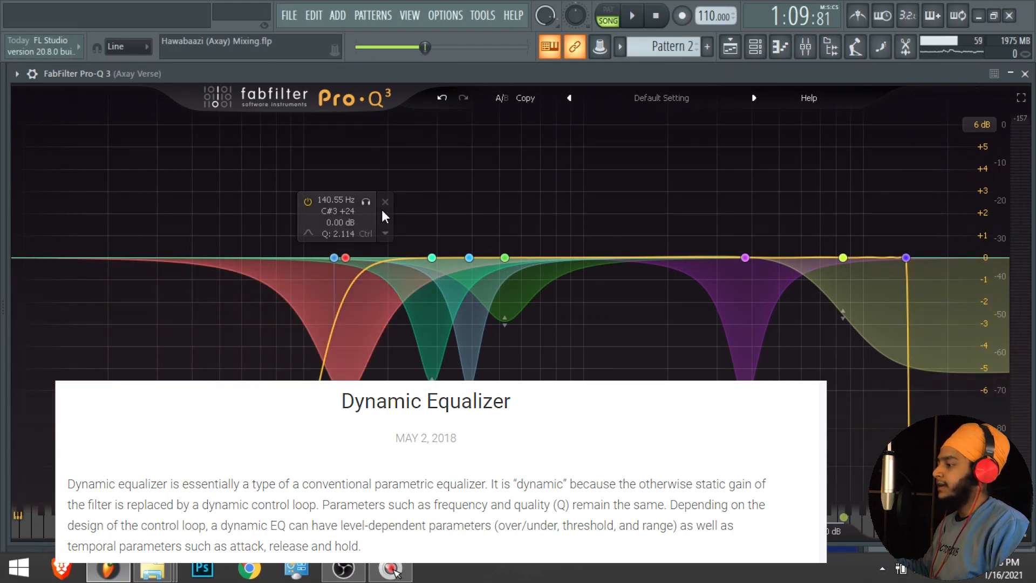
pyautogui.moveTo(336, 258)
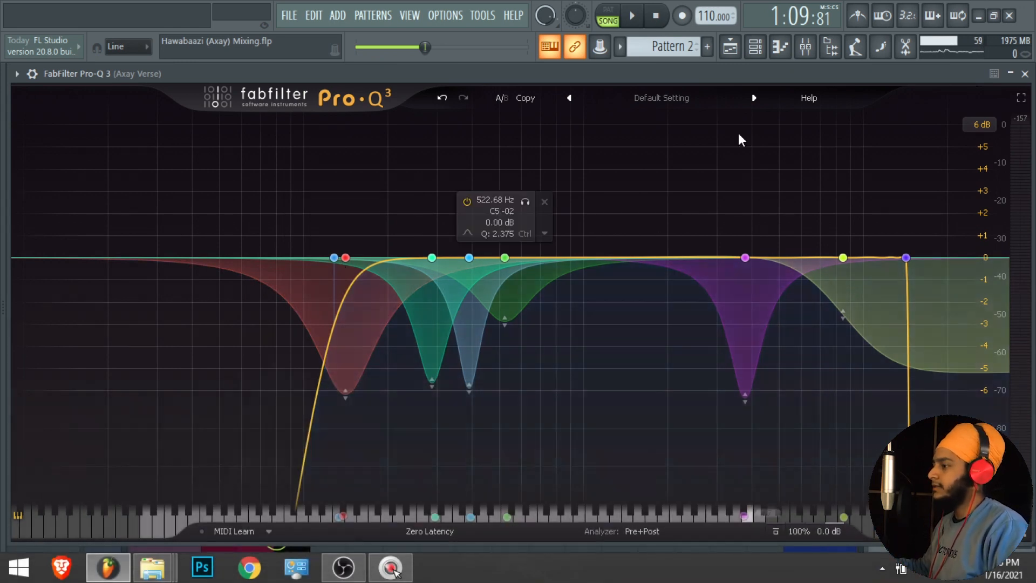
# - Compare the vocal playback with the second Pro-Q 3 bypassed and switched on, and recheck its 522.68 Hz band before closing the equalizer
pyautogui.click(32, 74)
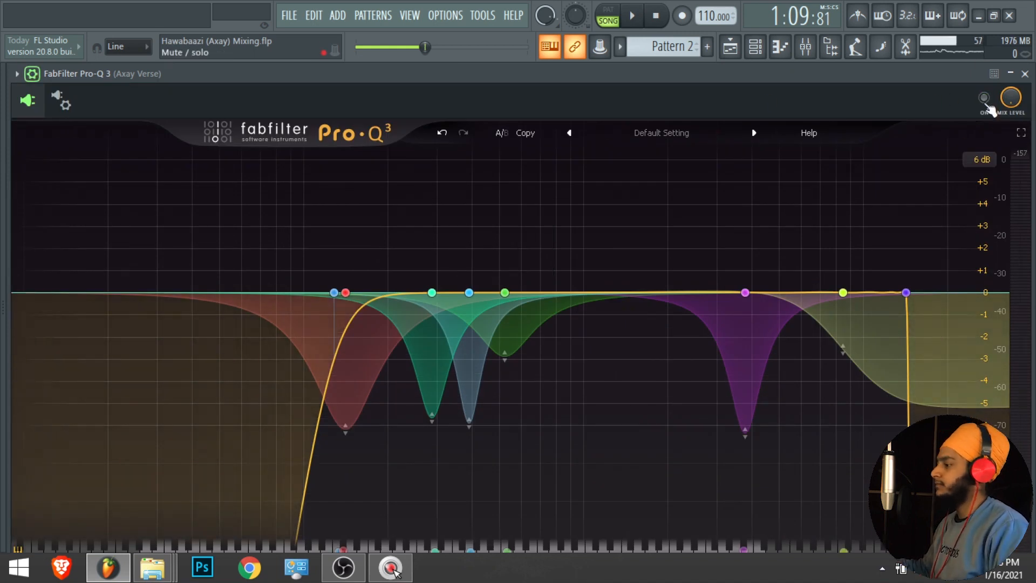
pyautogui.press('space')
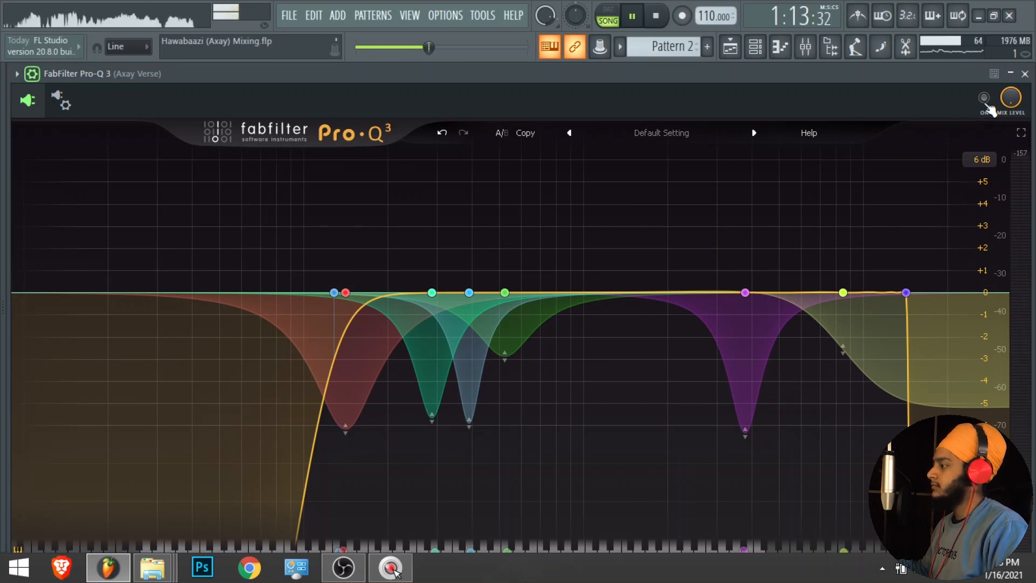
pyautogui.press('space')
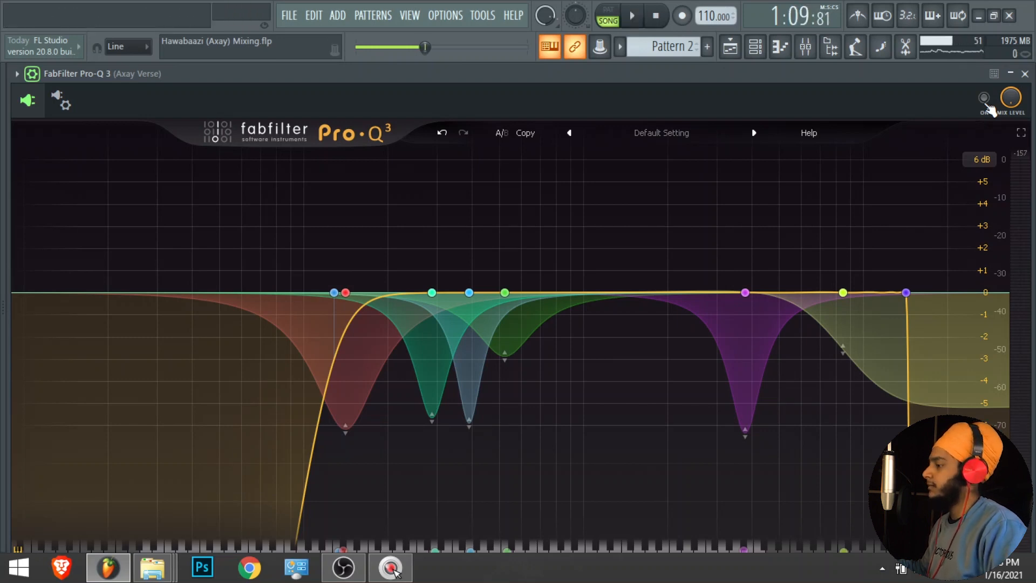
pyautogui.press('space')
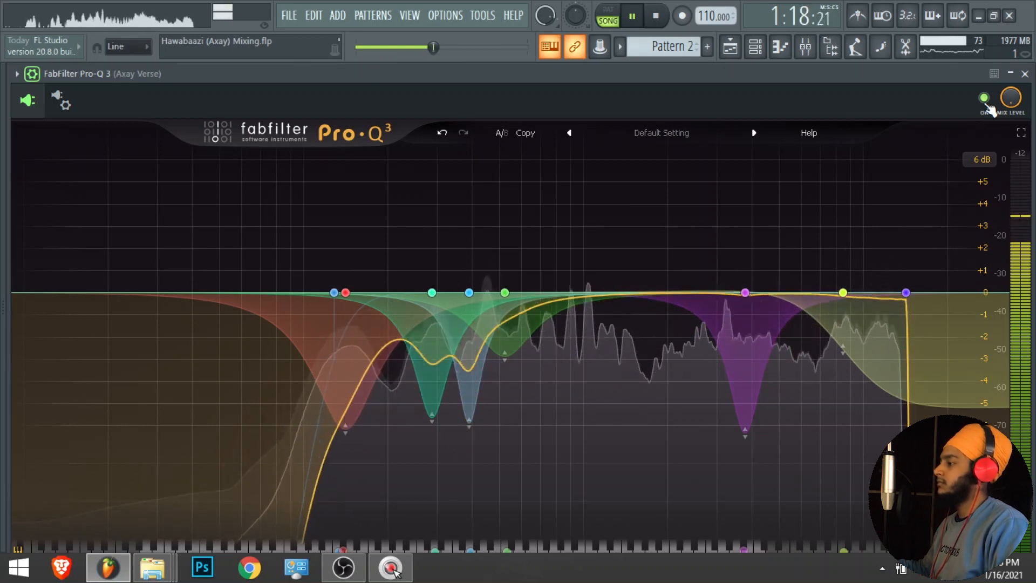
pyautogui.press('space')
pyautogui.click(986, 102)
pyautogui.click(1026, 74)
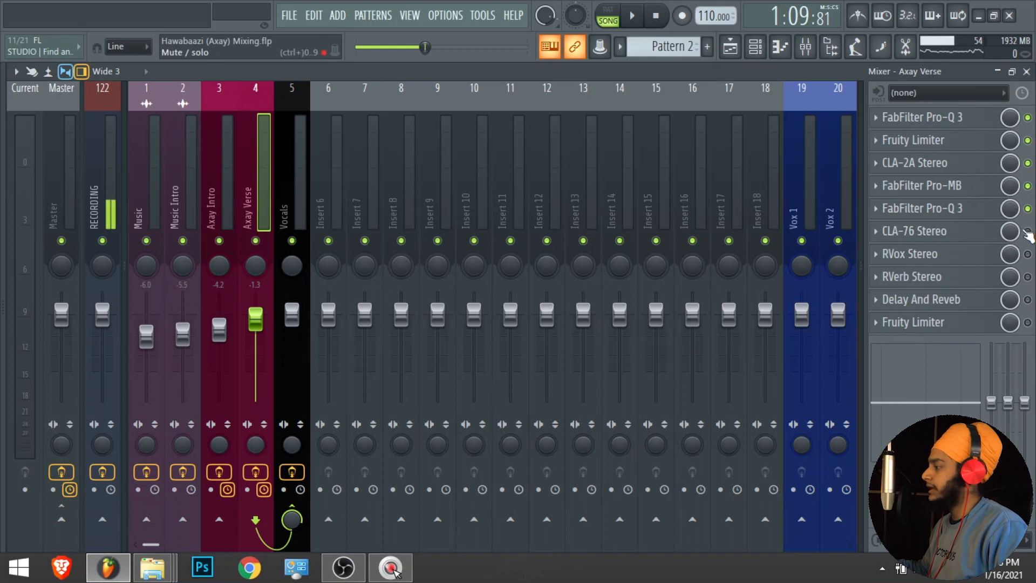
pyautogui.click(951, 208)
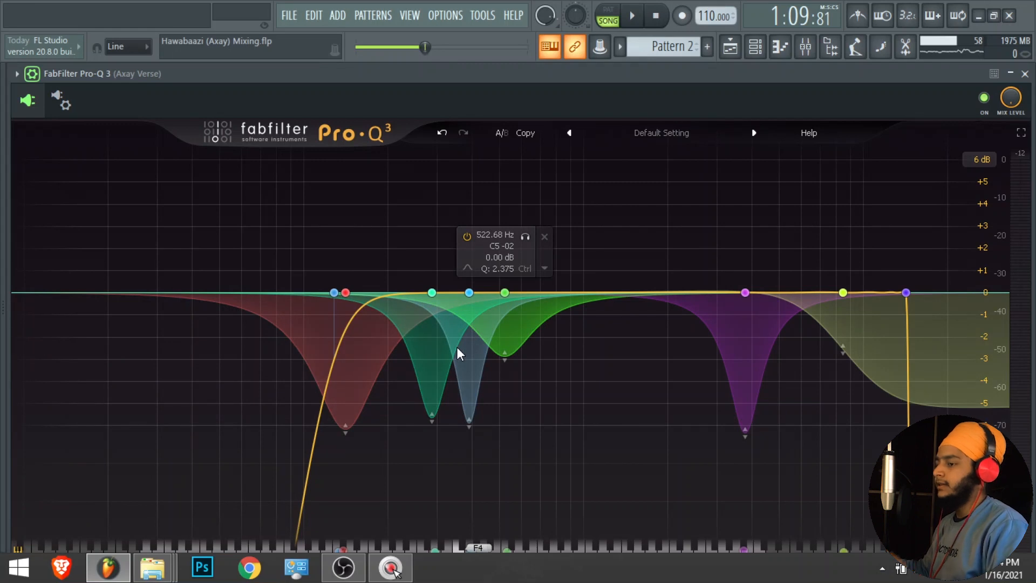
pyautogui.press('Escape')
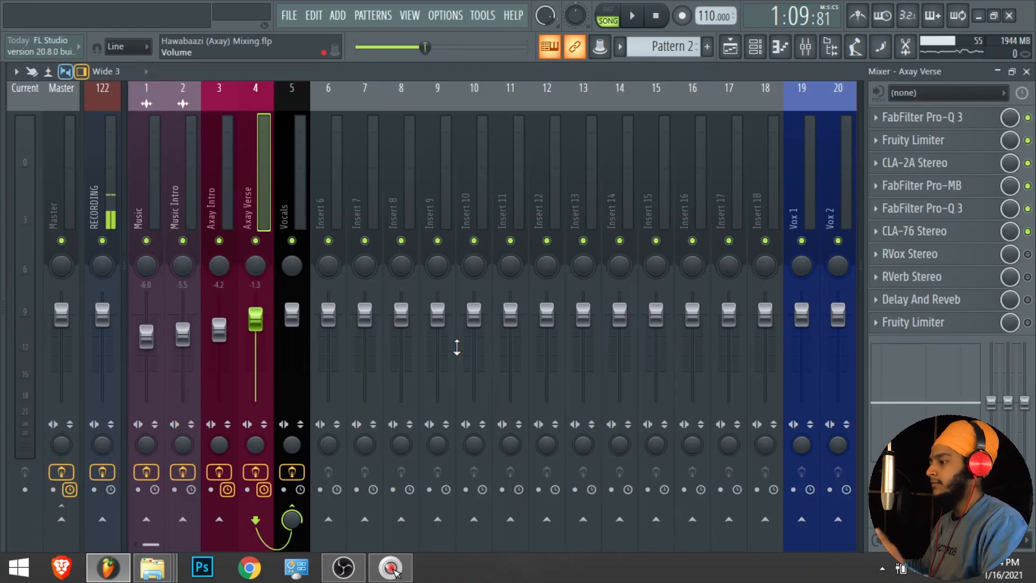
# - Open CLA-76 Stereo, examine its settings during vocal playback, and compare the sound with the compressor bypassed and switched on
pyautogui.click(942, 232)
pyautogui.press('space')
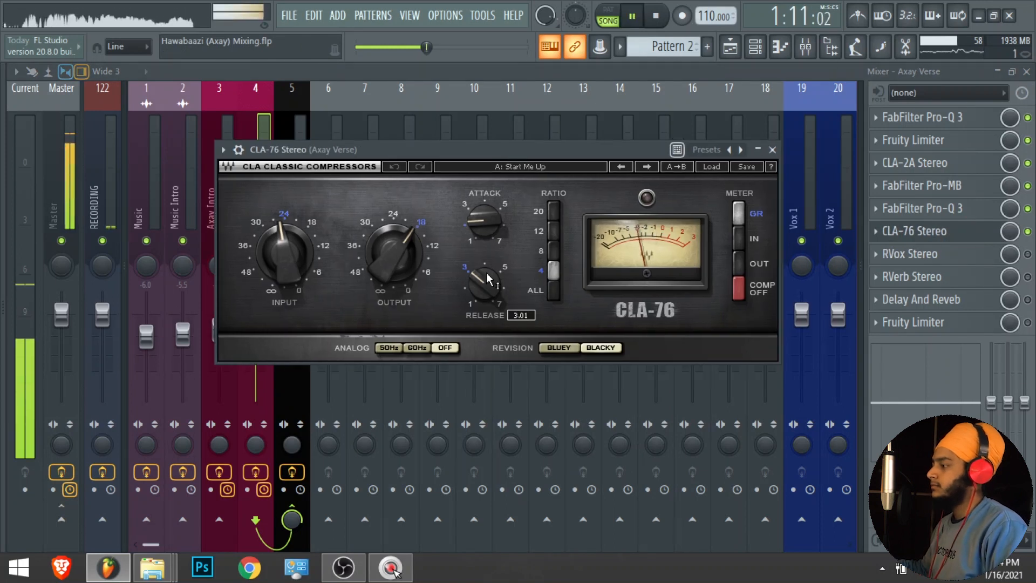
pyautogui.press('space')
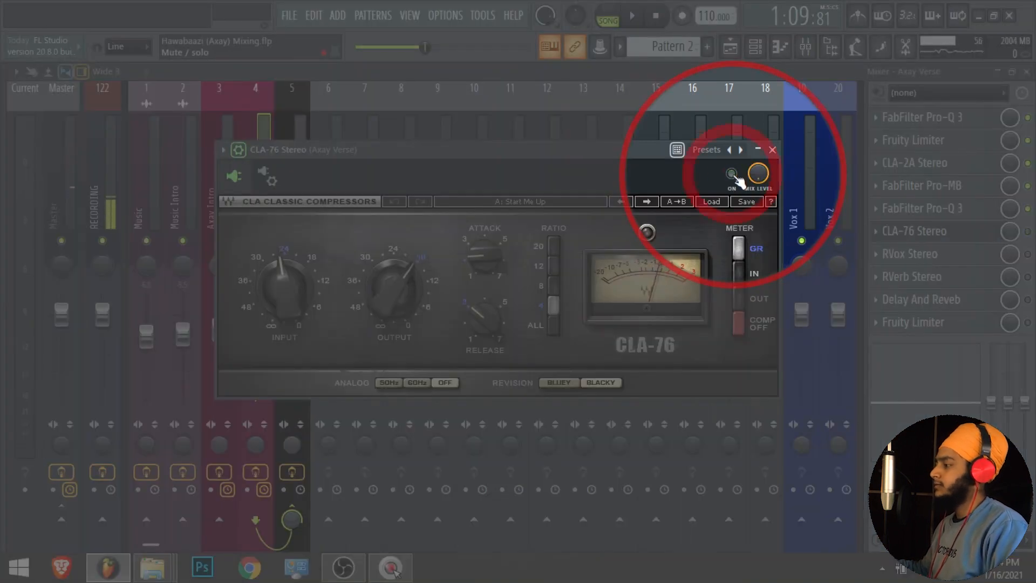
pyautogui.press('space')
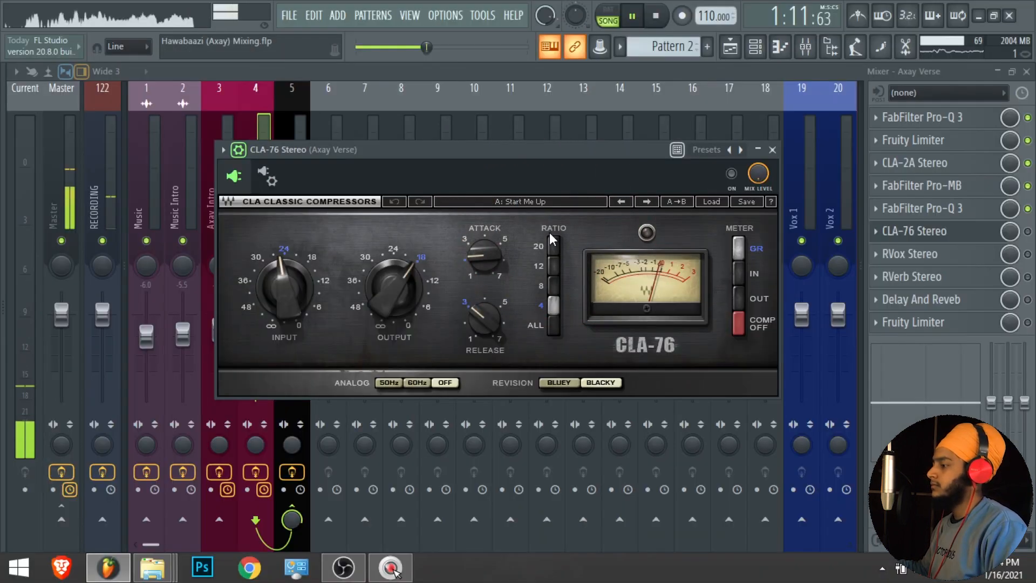
pyautogui.click(733, 175)
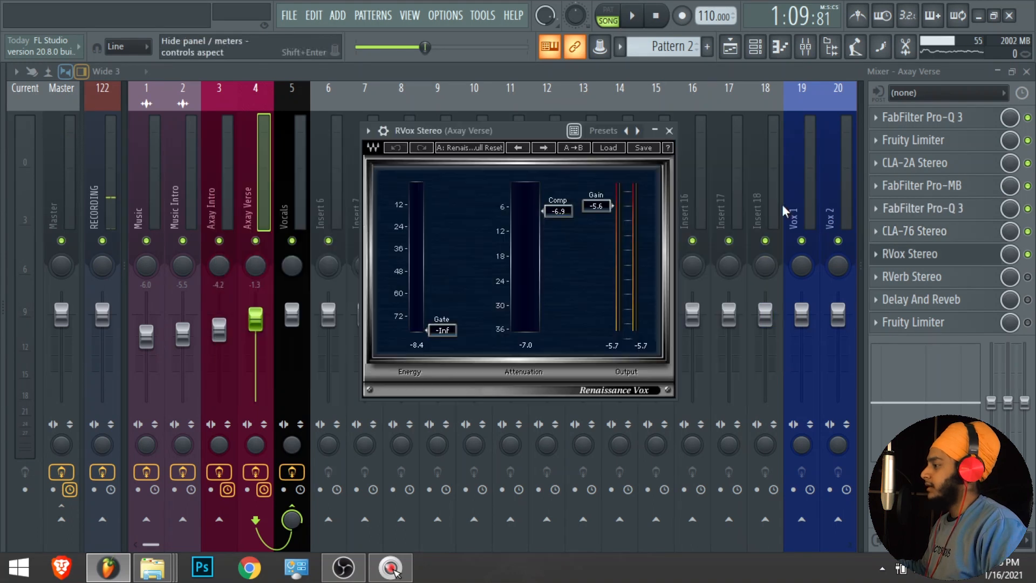
# - Reopen RVox Stereo, reveal its wrapper controls, reposition its window, and close it
pyautogui.click(669, 130)
pyautogui.click(947, 254)
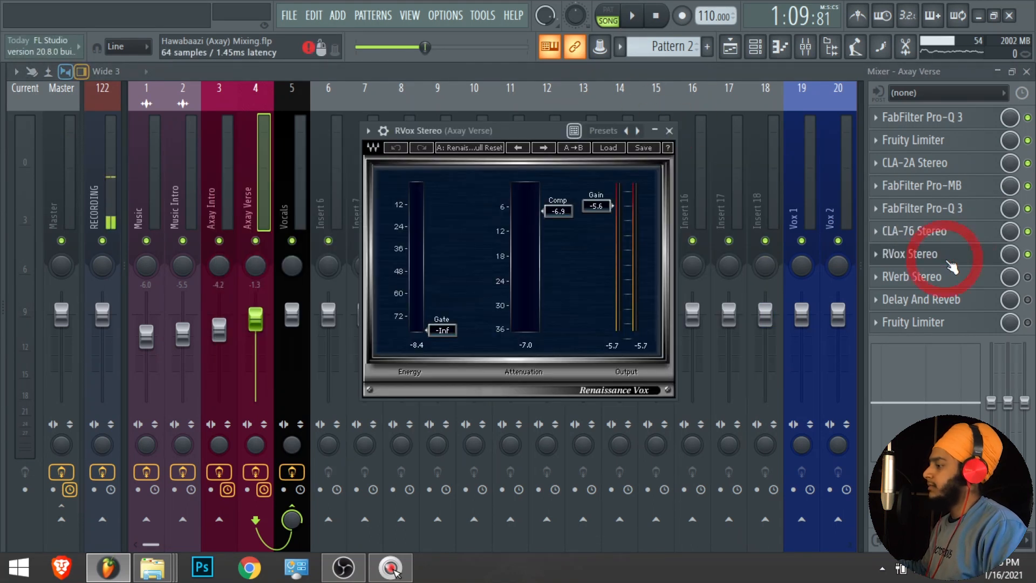
pyautogui.click(367, 130)
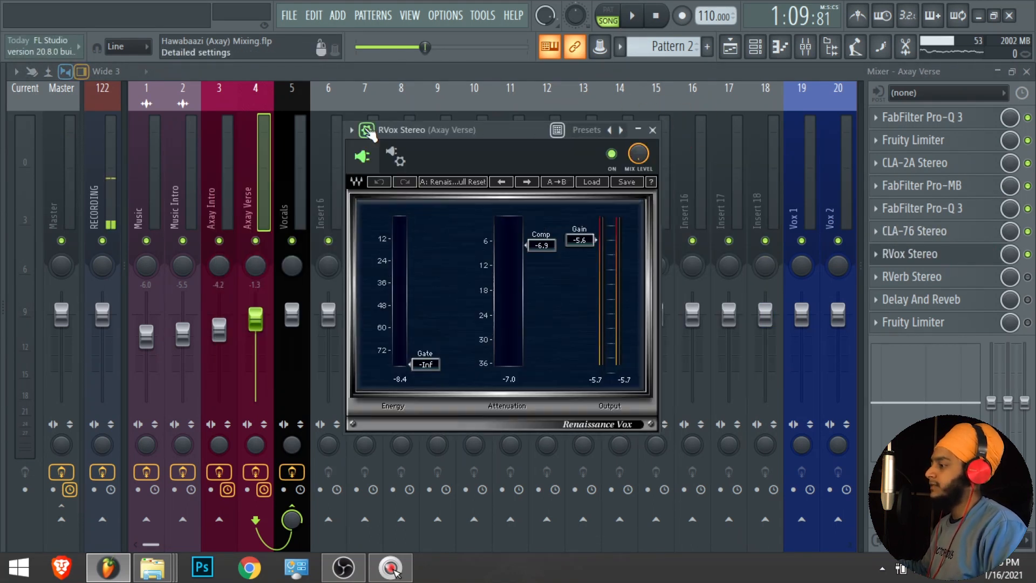
pyautogui.moveTo(486, 137); pyautogui.dragTo(507, 135)
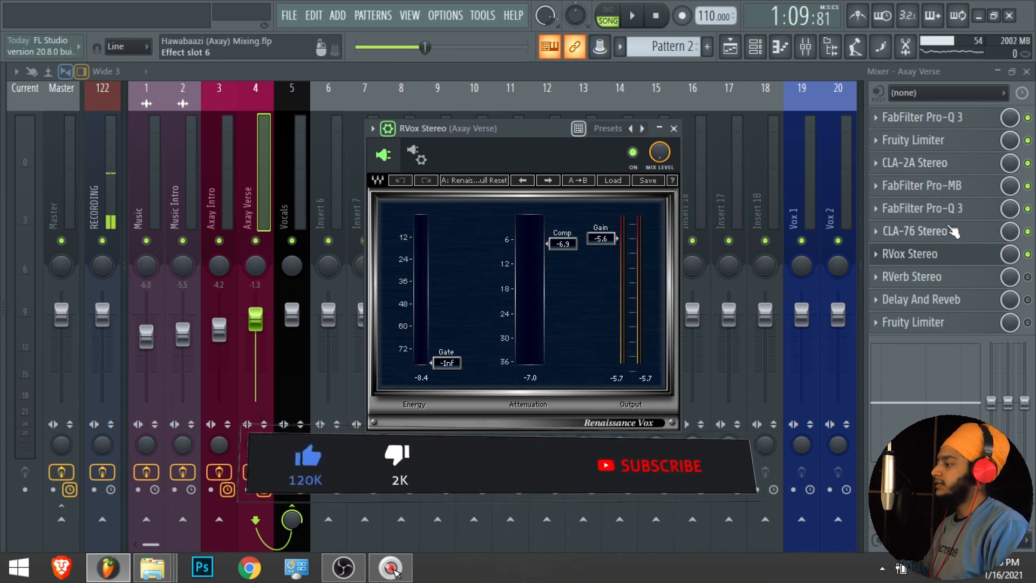
pyautogui.click(674, 128)
pyautogui.click(912, 254)
pyautogui.moveTo(514, 129)
pyautogui.mouseDown()
pyautogui.moveTo(513, 138)
pyautogui.moveTo(514, 125)
pyautogui.mouseUp()
pyautogui.click(658, 126)
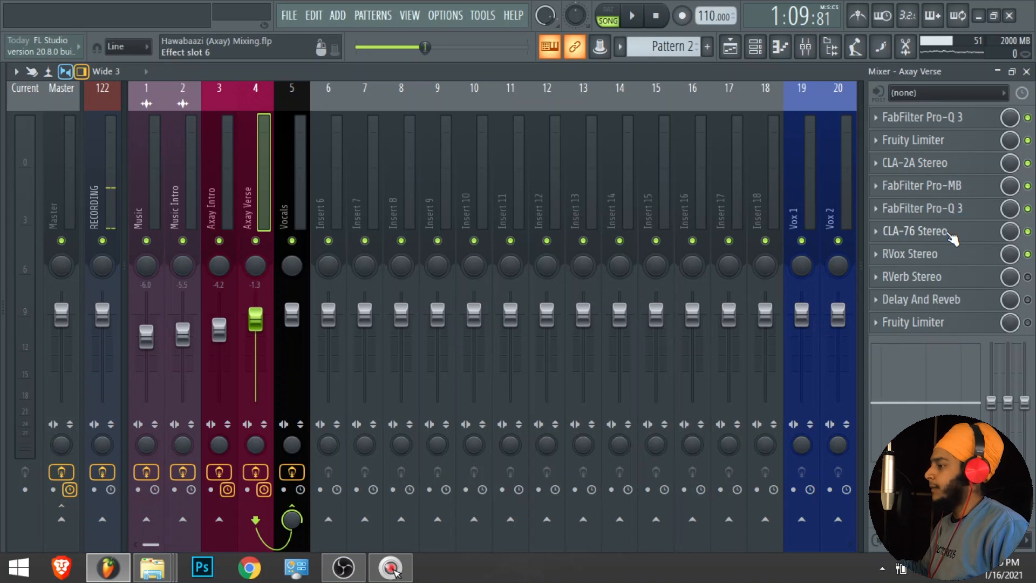
# - Briefly open and close the CLA-2A Stereo, FabFilter Pro-MB and CLA-76 Stereo windows to review the preceding dynamics processors
pyautogui.click(949, 162)
pyautogui.click(948, 162)
pyautogui.click(950, 185)
pyautogui.press('Escape')
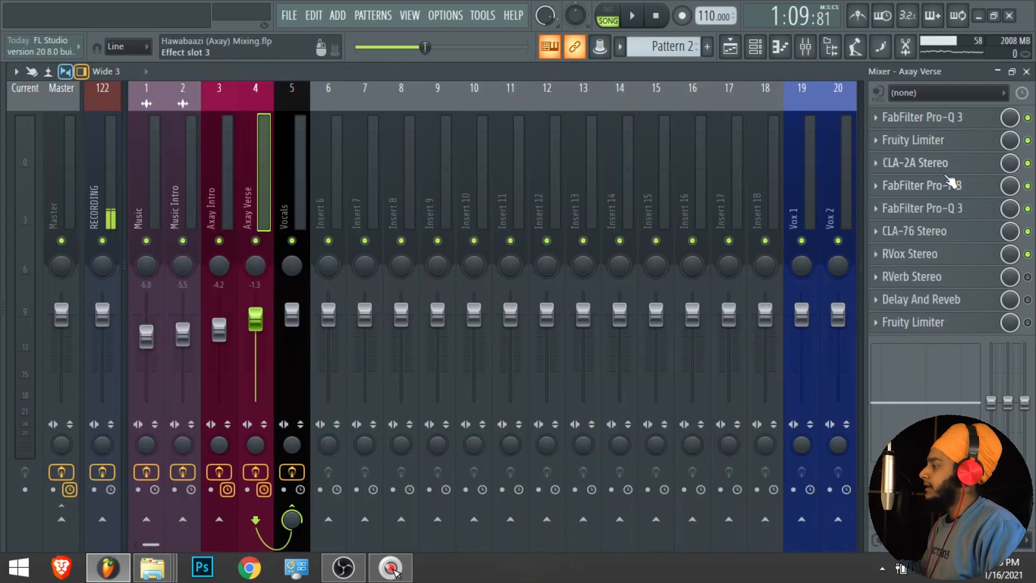
pyautogui.click(950, 185)
pyautogui.click(951, 185)
pyautogui.click(961, 231)
pyautogui.click(961, 231)
# - Reopen RVox Stereo, move its window higher, and audition the vocal with the plugin bypassed
pyautogui.click(961, 262)
pyautogui.click(961, 263)
pyautogui.click(961, 263)
pyautogui.moveTo(504, 127)
pyautogui.mouseDown()
pyautogui.moveTo(514, 116)
pyautogui.moveTo(505, 115)
pyautogui.mouseUp()
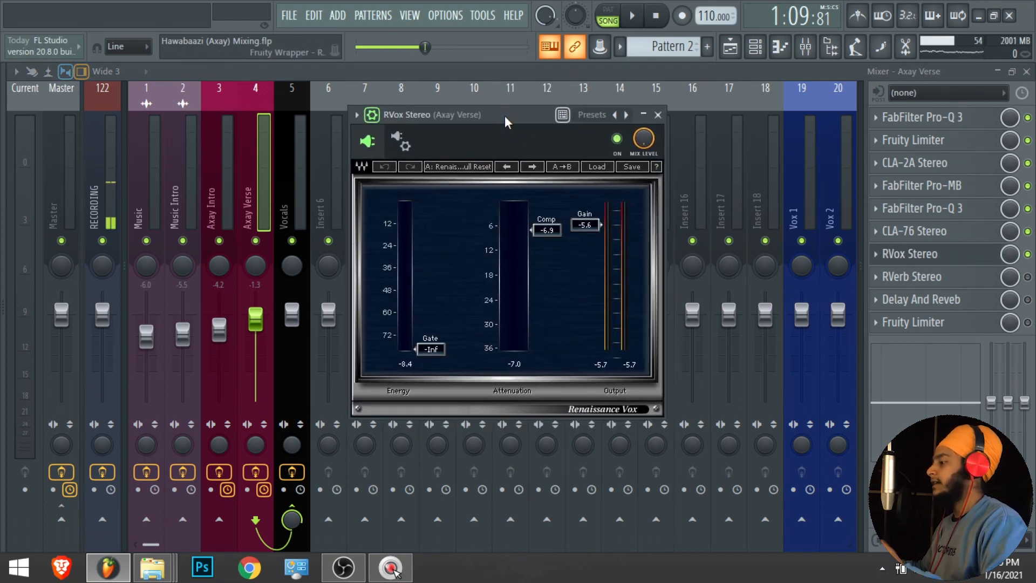
pyautogui.click(620, 140)
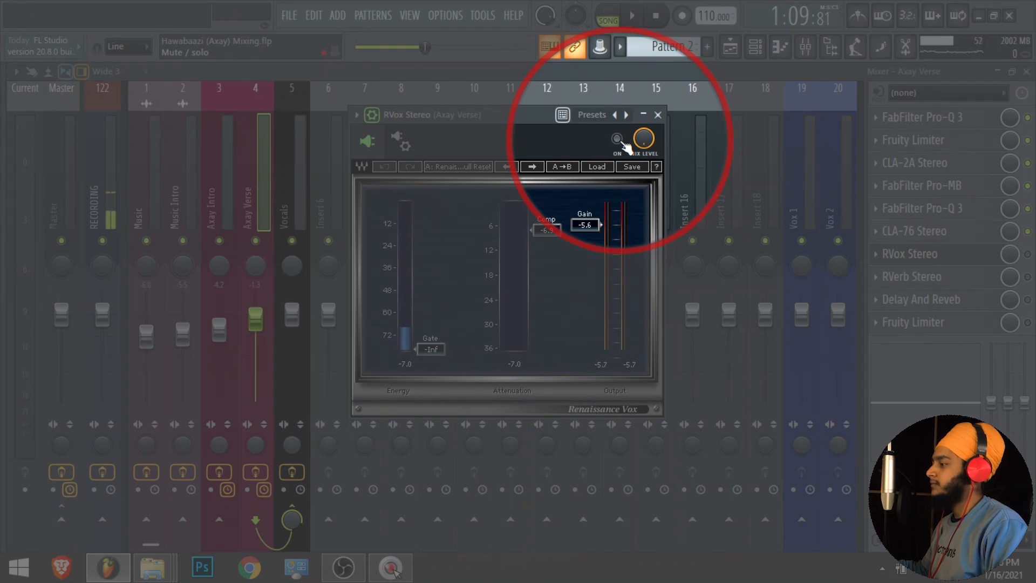
pyautogui.press('space')
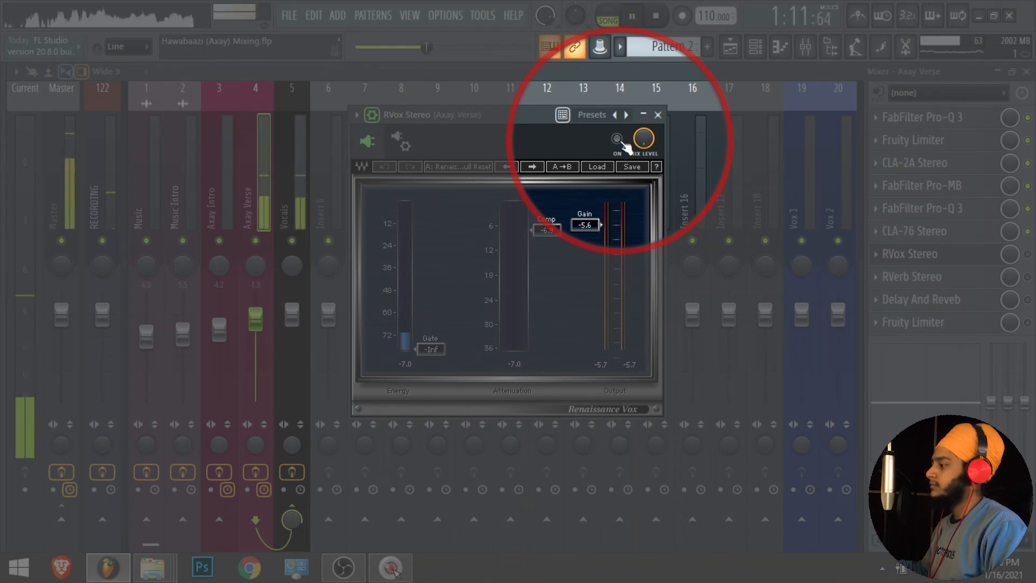
pyautogui.press('space')
# - Switch RVox Stereo back on, toggle its bypass during vocal playback to compare, and close it switched on
pyautogui.click(619, 139)
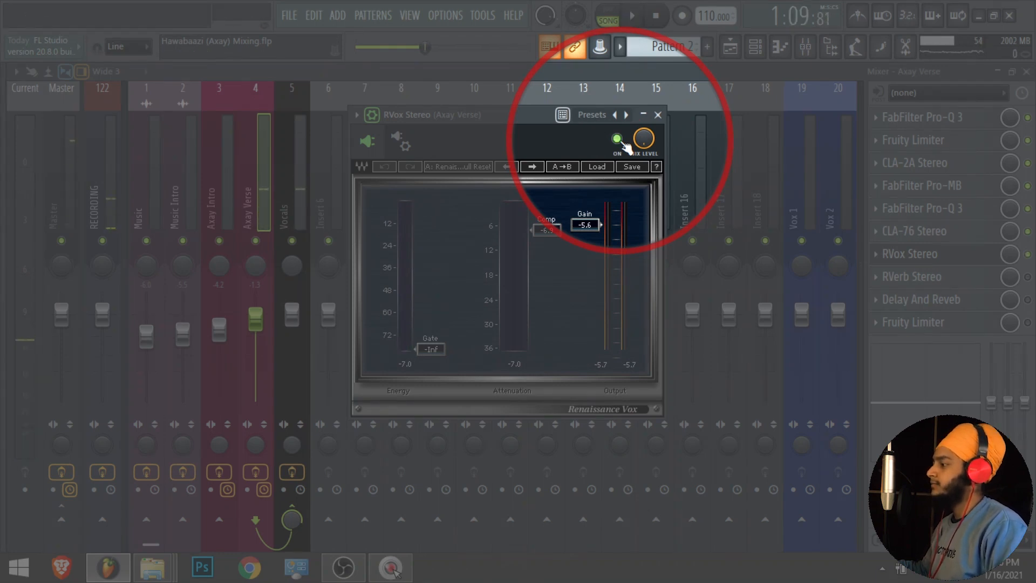
pyautogui.press('space')
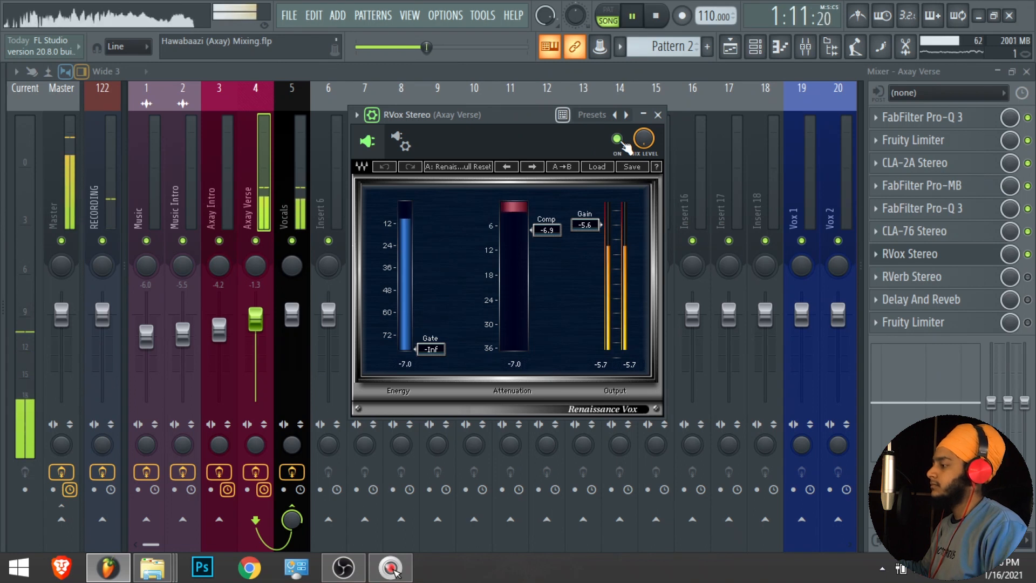
pyautogui.click(619, 140)
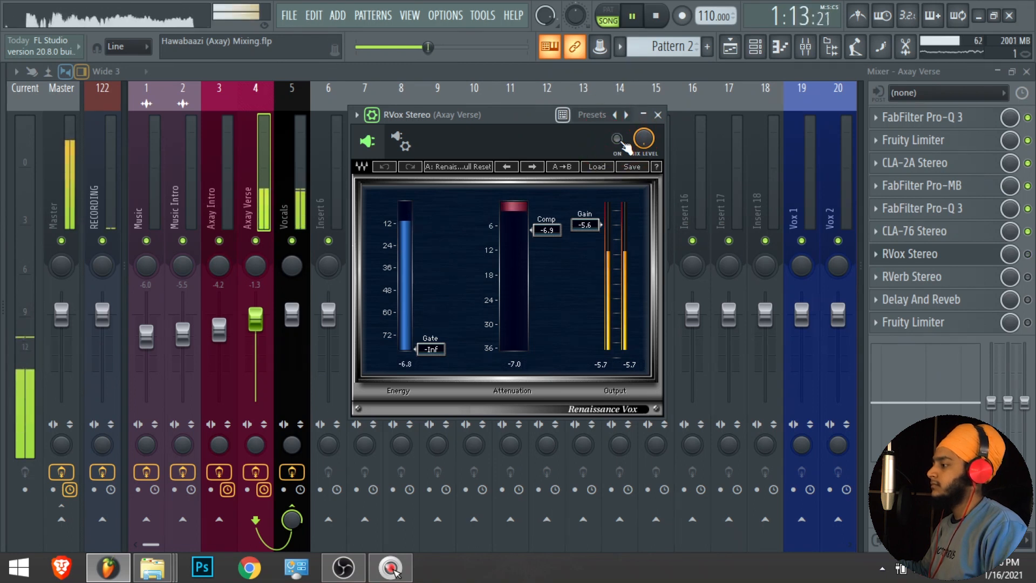
pyautogui.click(619, 140)
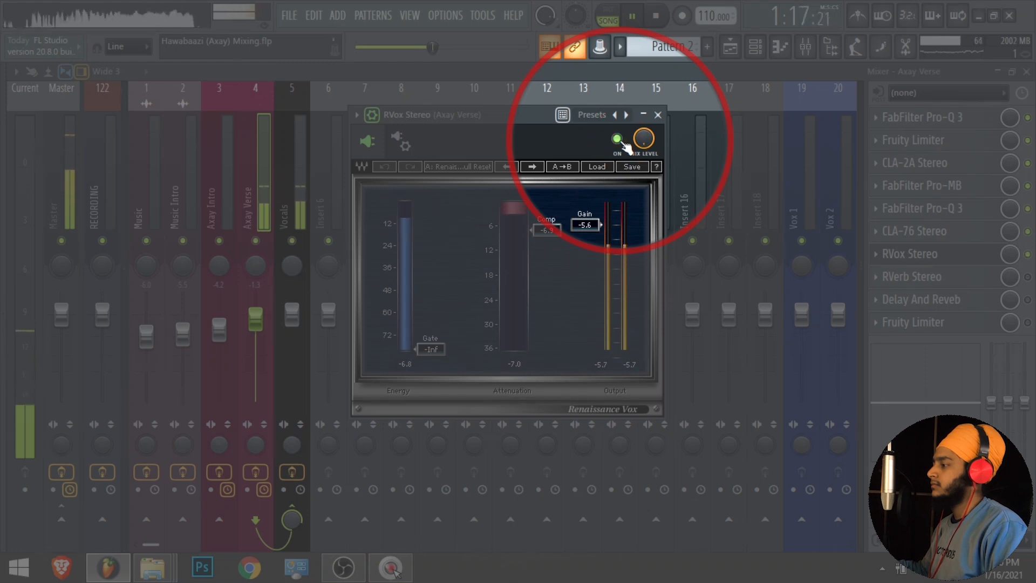
pyautogui.press('space')
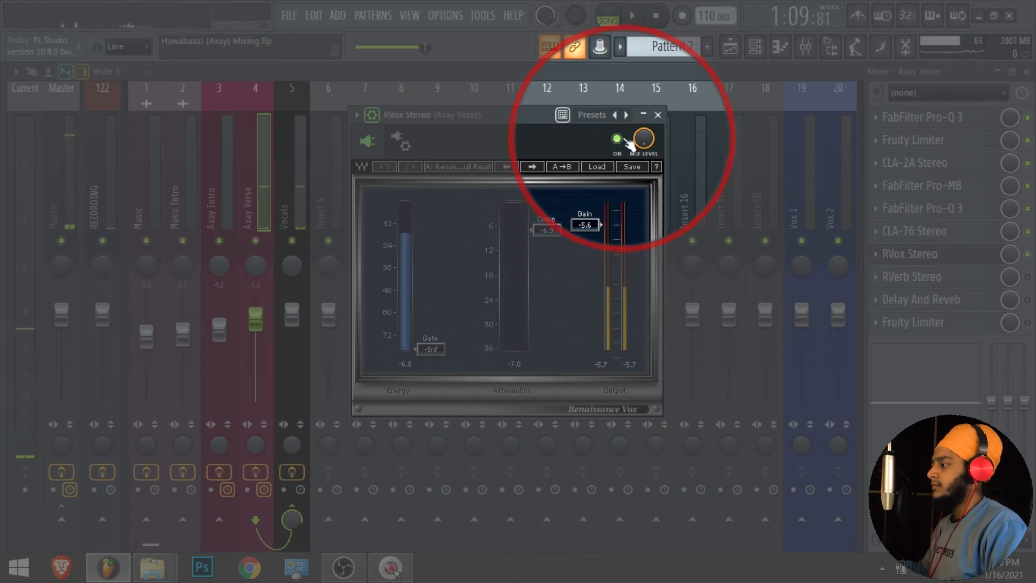
pyautogui.click(658, 114)
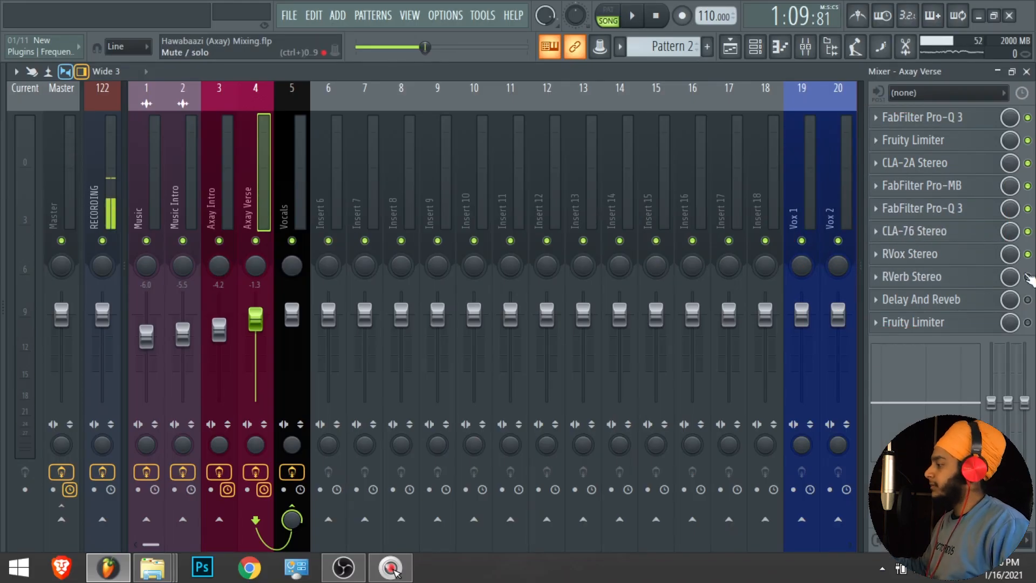
# - Open and reposition RVerb Stereo, compare the vocal with the reverb switched on and bypassed, then close it and switch it back on
pyautogui.click(963, 276)
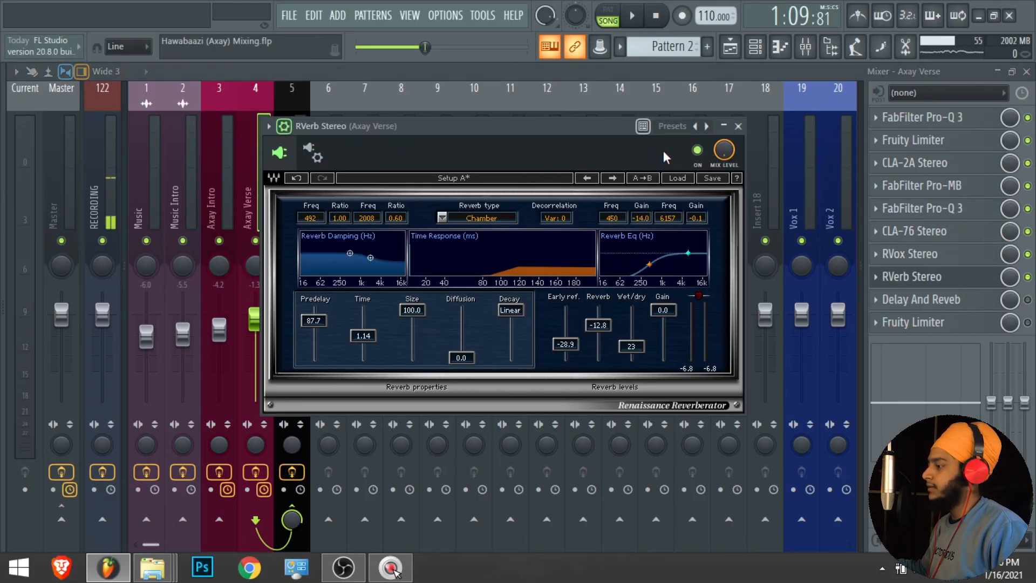
pyautogui.moveTo(523, 131); pyautogui.dragTo(530, 121)
pyautogui.press('space')
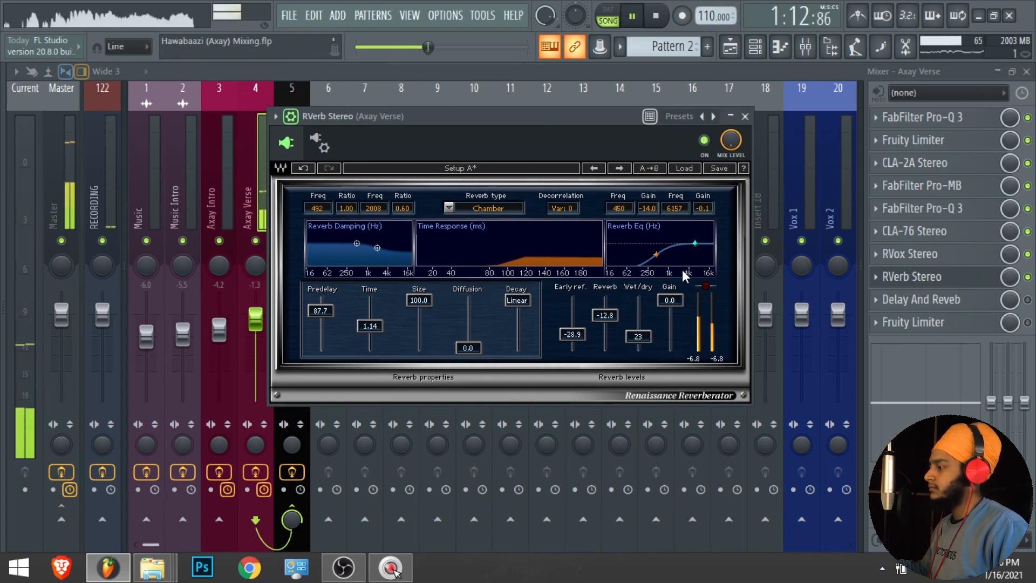
pyautogui.press('space')
pyautogui.click(705, 141)
pyautogui.press('space')
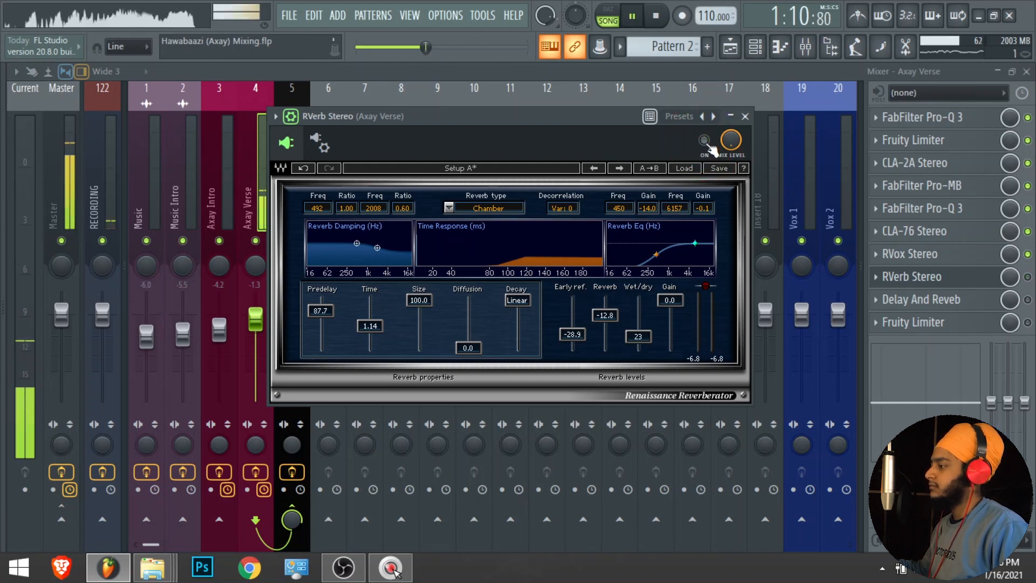
pyautogui.press('space')
pyautogui.moveTo(542, 132)
pyautogui.mouseDown()
pyautogui.moveTo(553, 144)
pyautogui.moveTo(540, 130)
pyautogui.mouseUp()
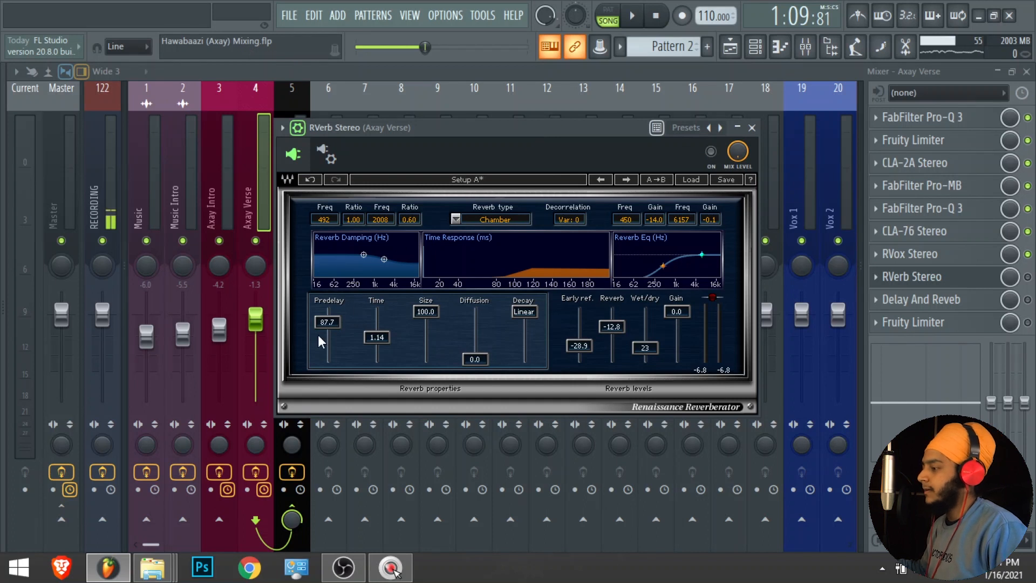
pyautogui.click(748, 121)
pyautogui.click(1028, 276)
# - Switch on the Delay And Reveb effect, open its routing map, and reposition the window
pyautogui.click(1027, 299)
pyautogui.click(949, 301)
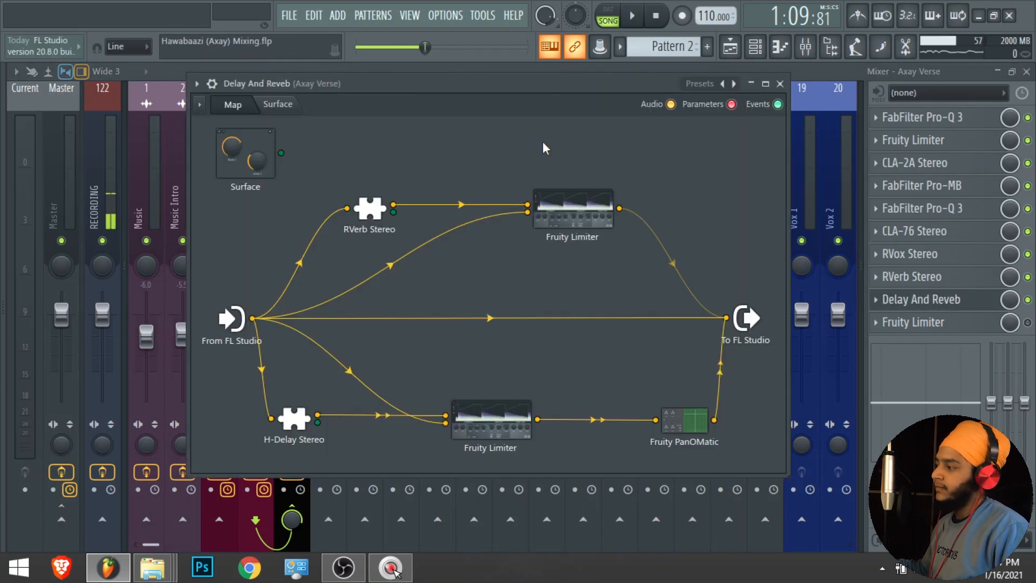
pyautogui.moveTo(524, 89); pyautogui.dragTo(542, 117)
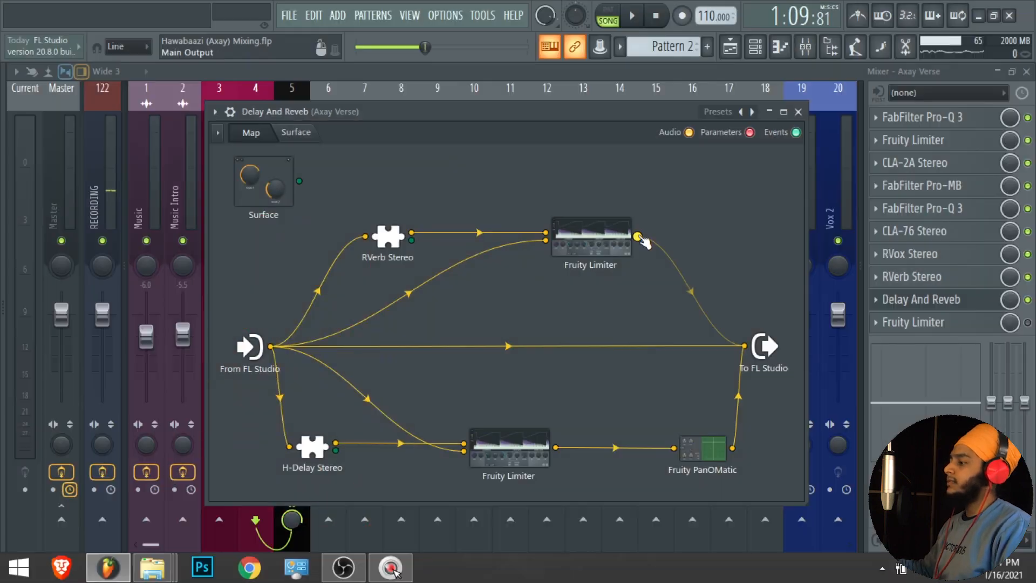
pyautogui.moveTo(548, 110); pyautogui.dragTo(556, 82)
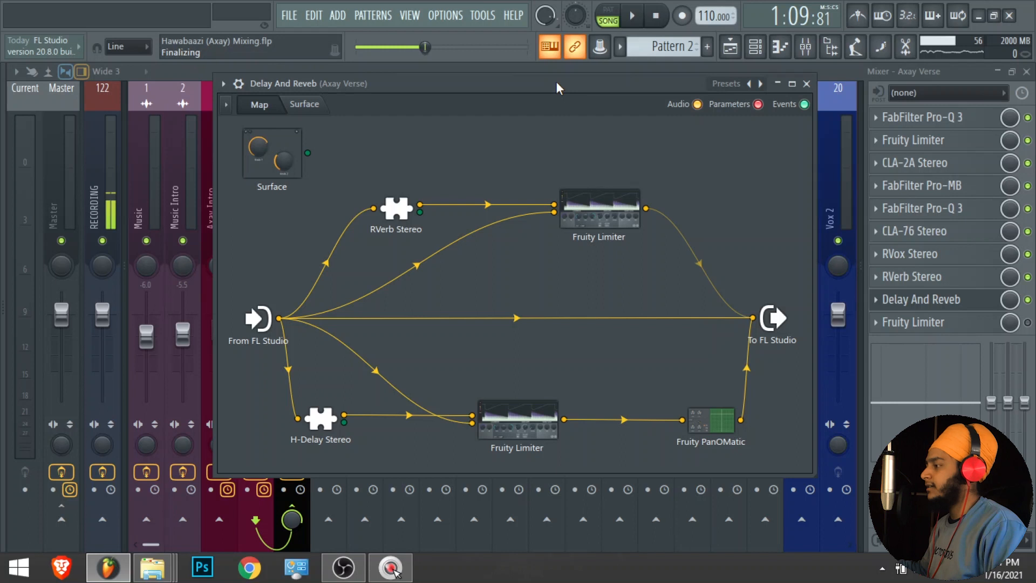
pyautogui.moveTo(556, 82); pyautogui.dragTo(552, 96)
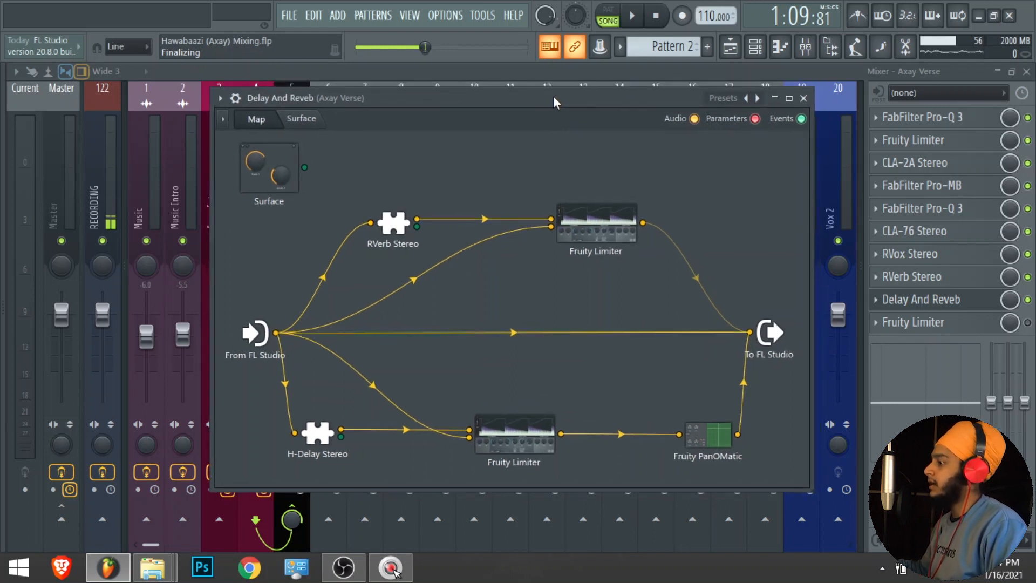
pyautogui.moveTo(553, 96); pyautogui.dragTo(543, 92)
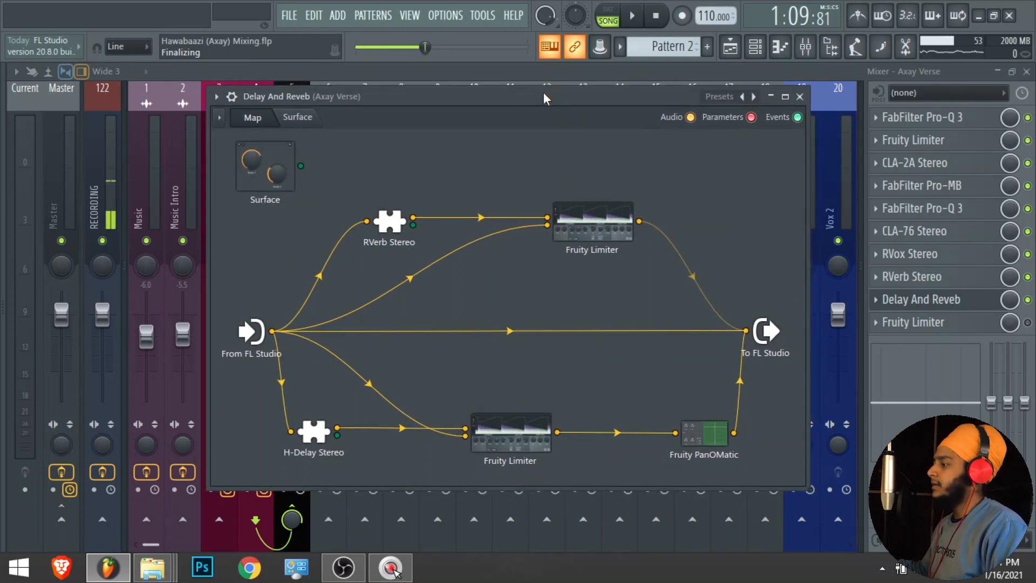
pyautogui.moveTo(543, 92); pyautogui.dragTo(550, 87)
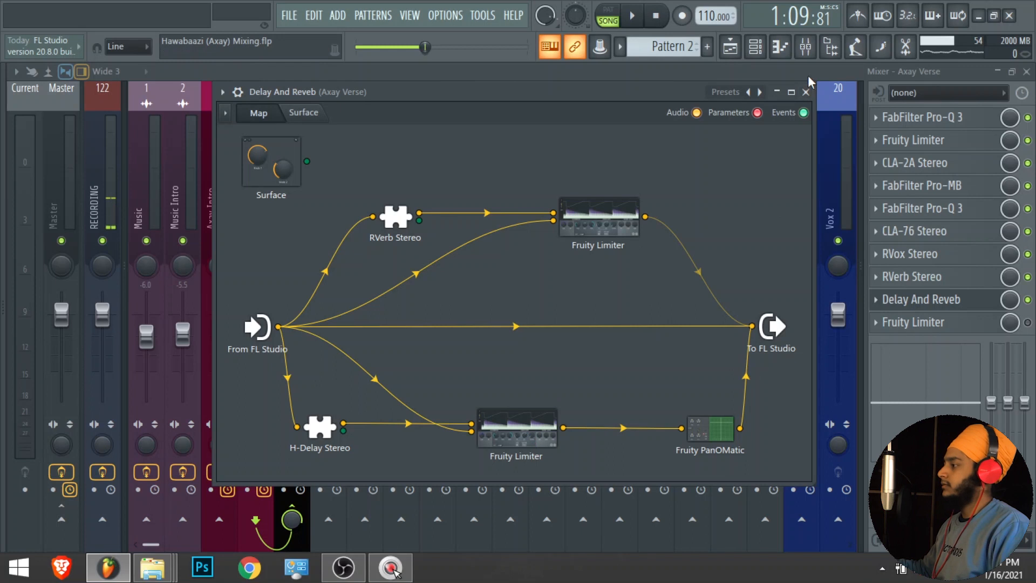
# - Audition the vocal with the Delay And Reveb effect bypassed and switched on, then close its window with the effect left on
pyautogui.click(808, 90)
pyautogui.press('space')
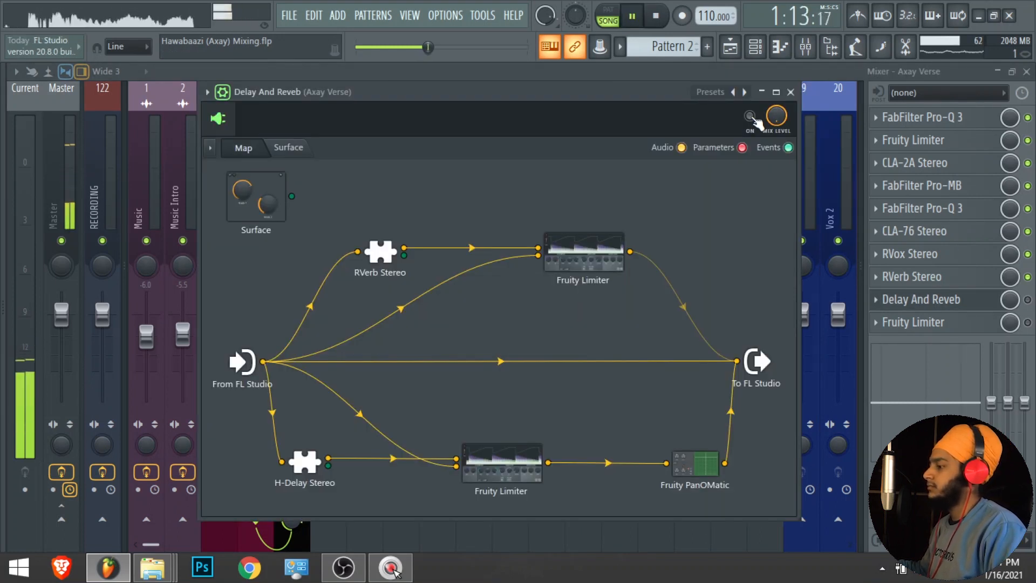
pyautogui.press('space')
pyautogui.click(751, 116)
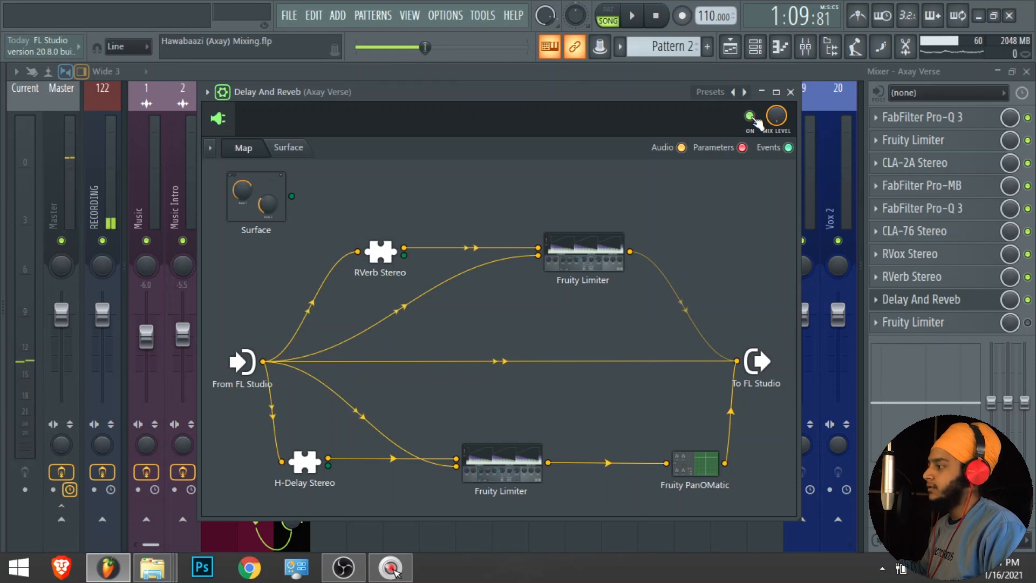
pyautogui.press('space')
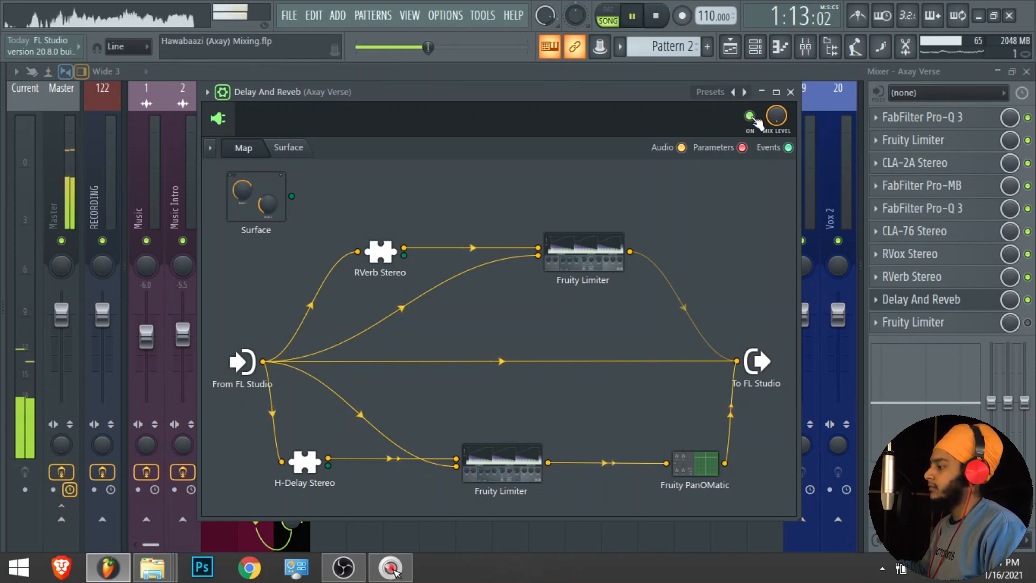
pyautogui.press('space')
pyautogui.moveTo(613, 96); pyautogui.dragTo(626, 90)
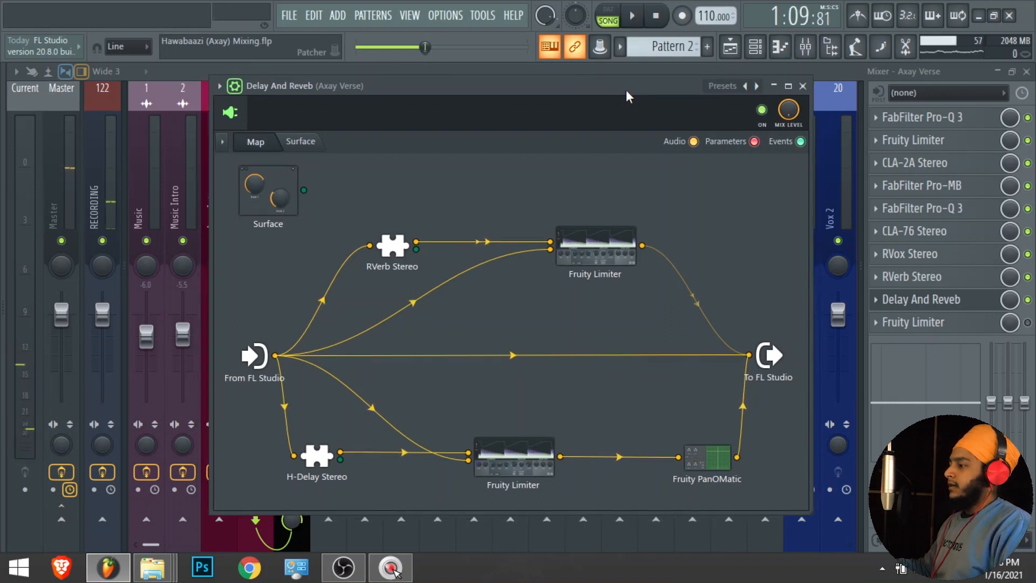
pyautogui.click(803, 86)
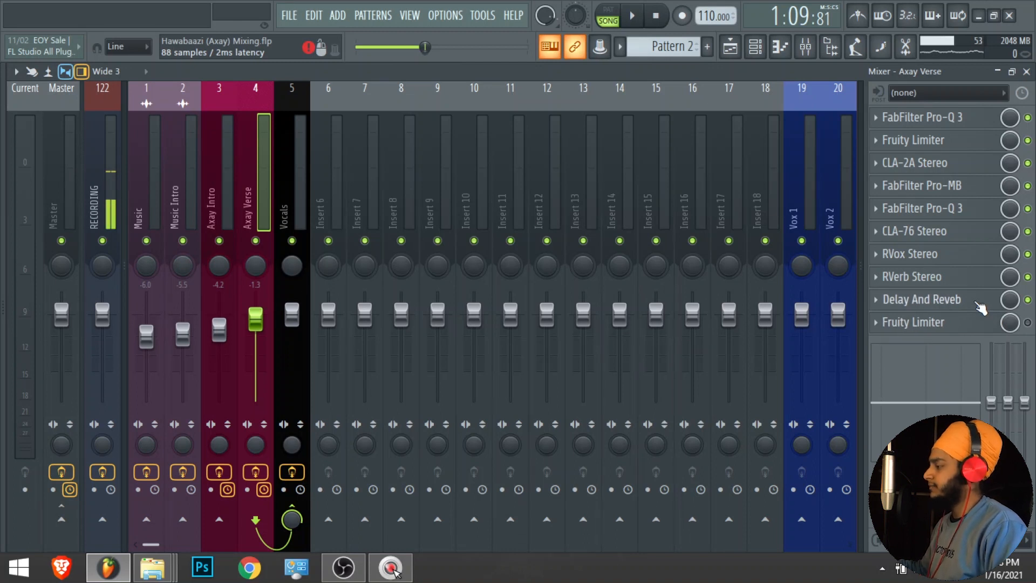
# - Switch on the last Fruity Limiter in the chain, open it, and review its compressor and limiter settings
pyautogui.click(1027, 323)
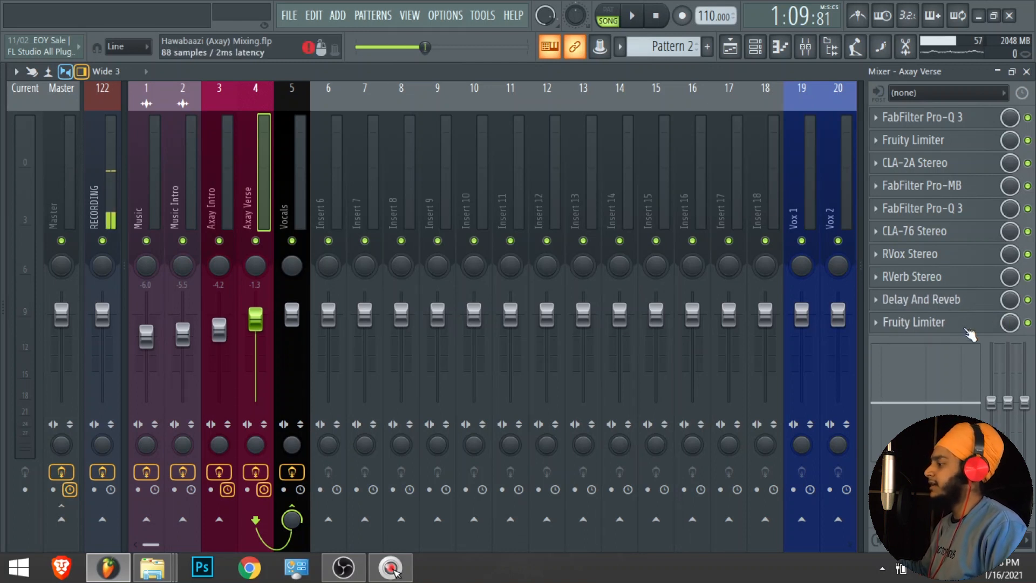
pyautogui.click(945, 323)
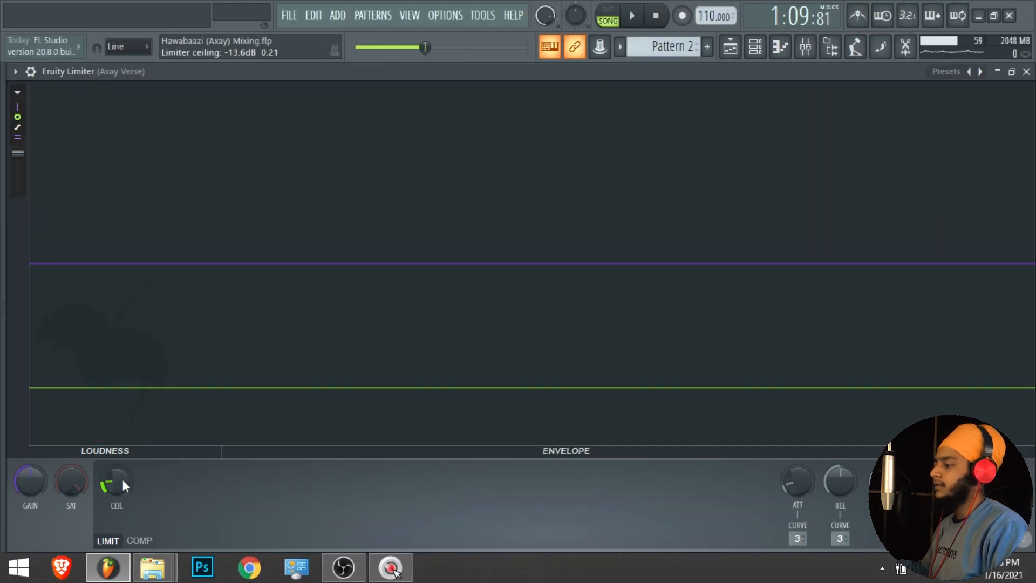
pyautogui.click(140, 540)
pyautogui.click(107, 541)
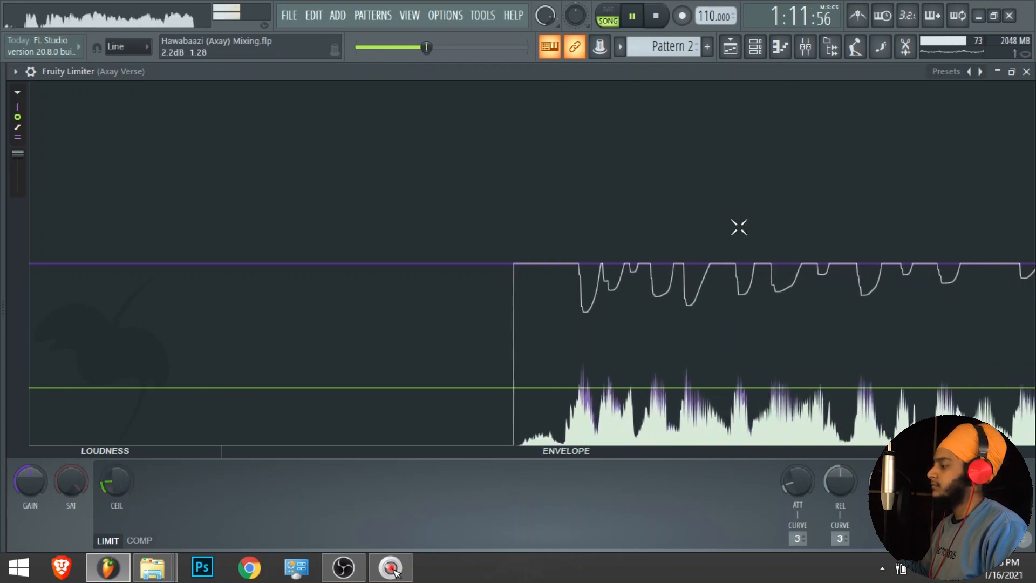
# - Audition the verse vocal through the final Fruity Limiter and examine the gain-reduction curve against the ceiling
pyautogui.press('space')
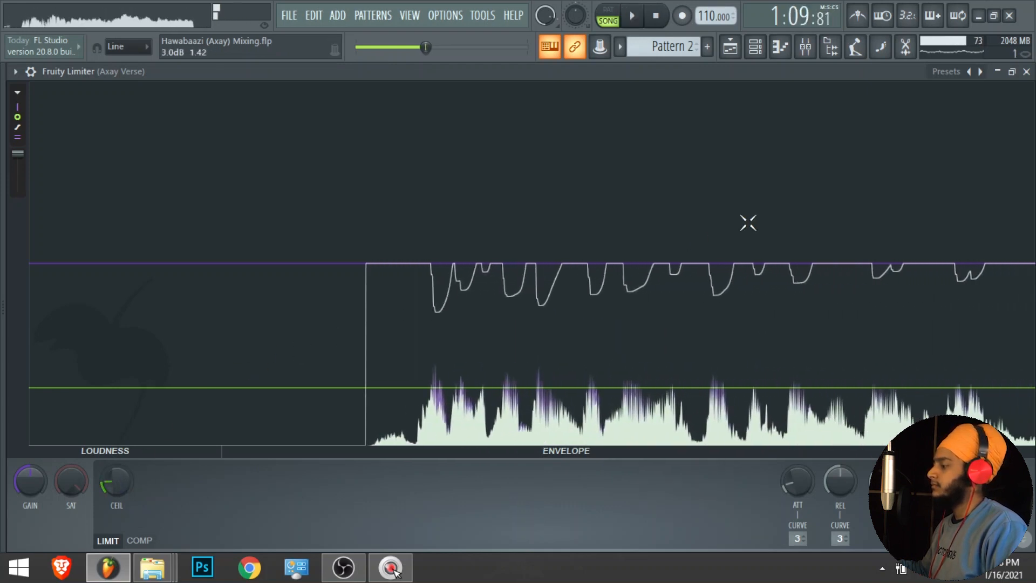
pyautogui.click(748, 222)
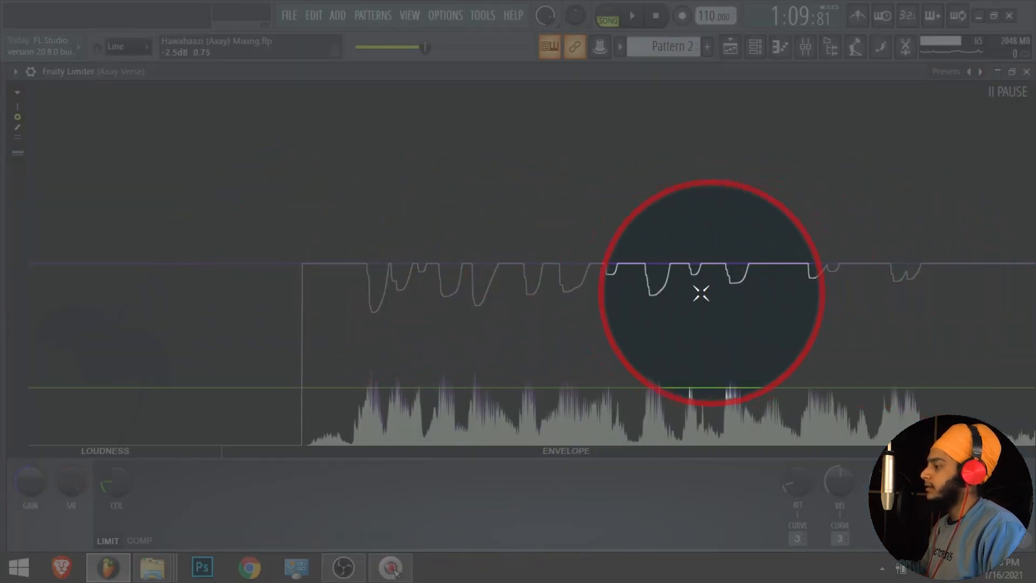
pyautogui.press('space')
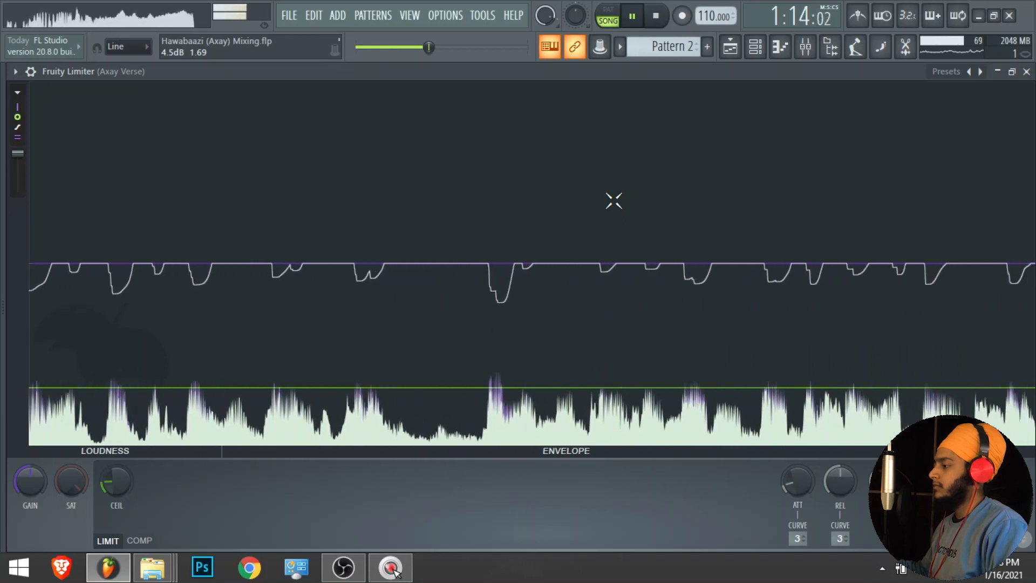
pyautogui.press('space')
# - Play the verse vocal together with the music from bar 33 in the playlist with the full effect chain enabled
pyautogui.hotkey('ctrl', 's')
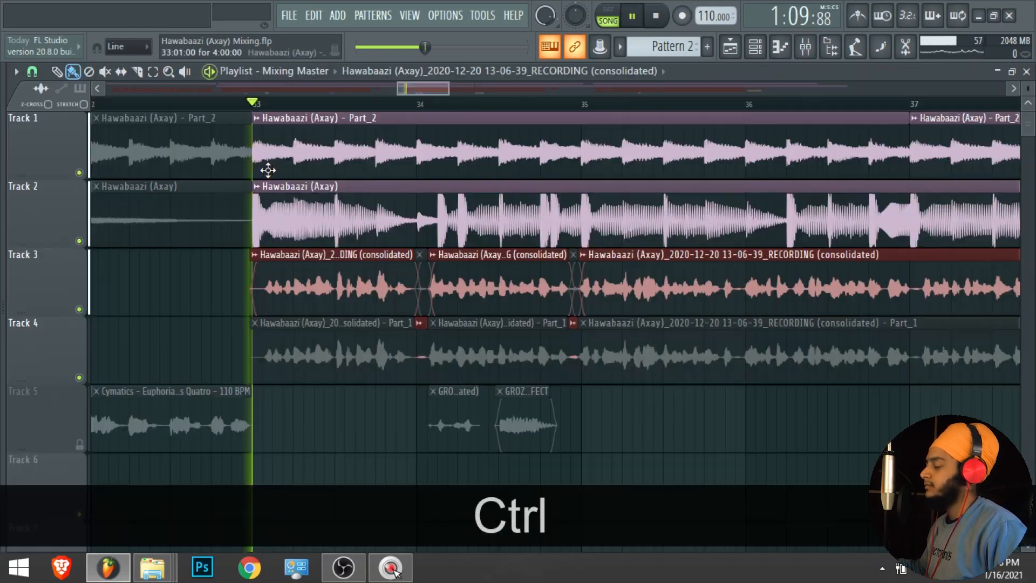
pyautogui.press('space')
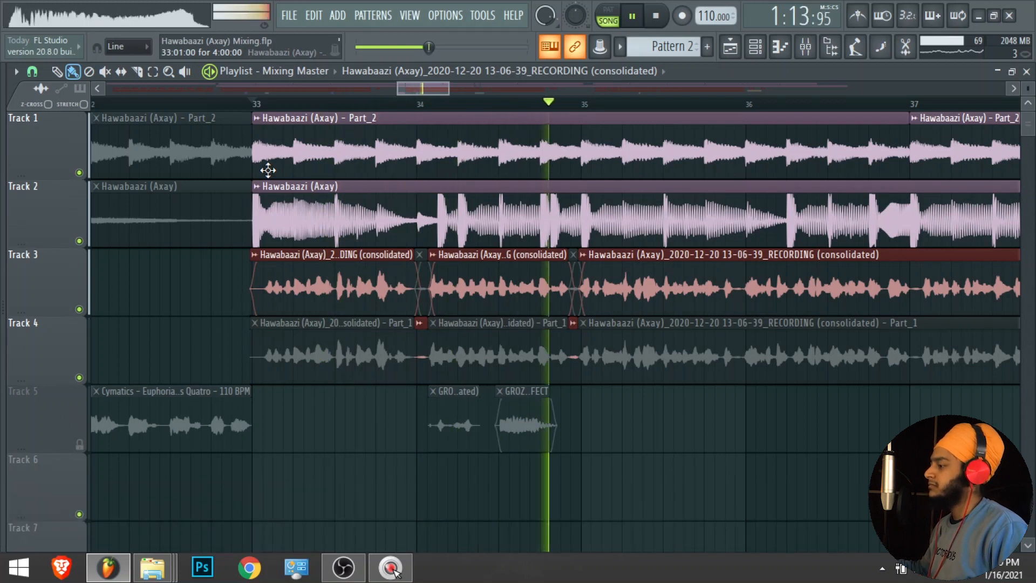
pyautogui.press('space')
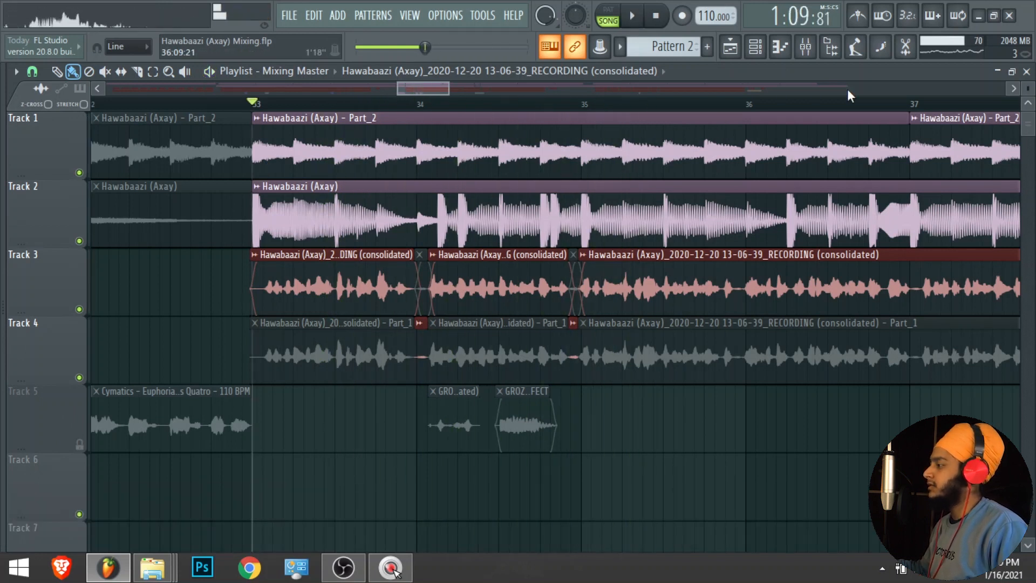
# - Compare the mix with all effect slots on the verse vocal's mixer track disabled, then re-enable them during playback
pyautogui.click(805, 48)
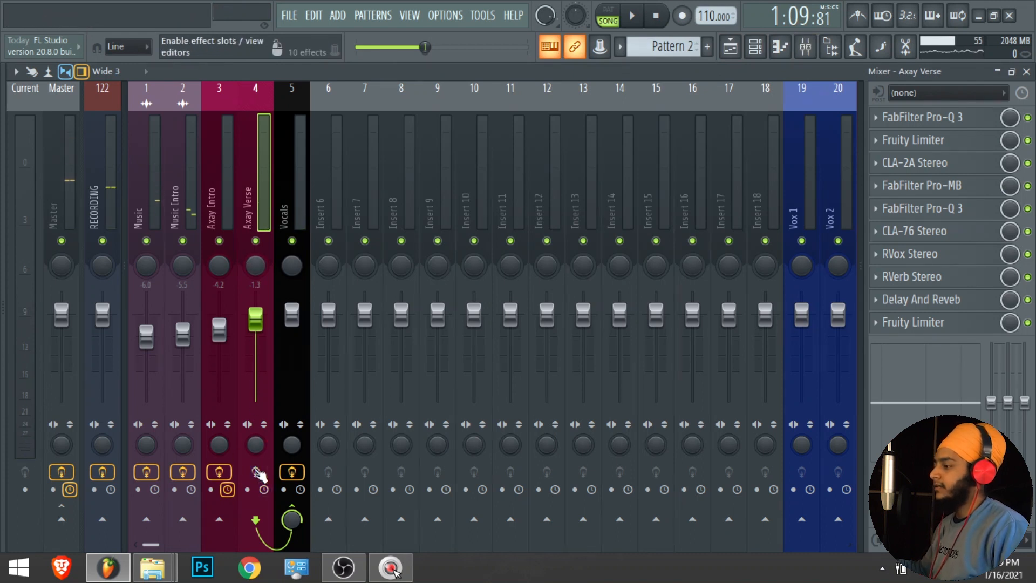
pyautogui.press('space')
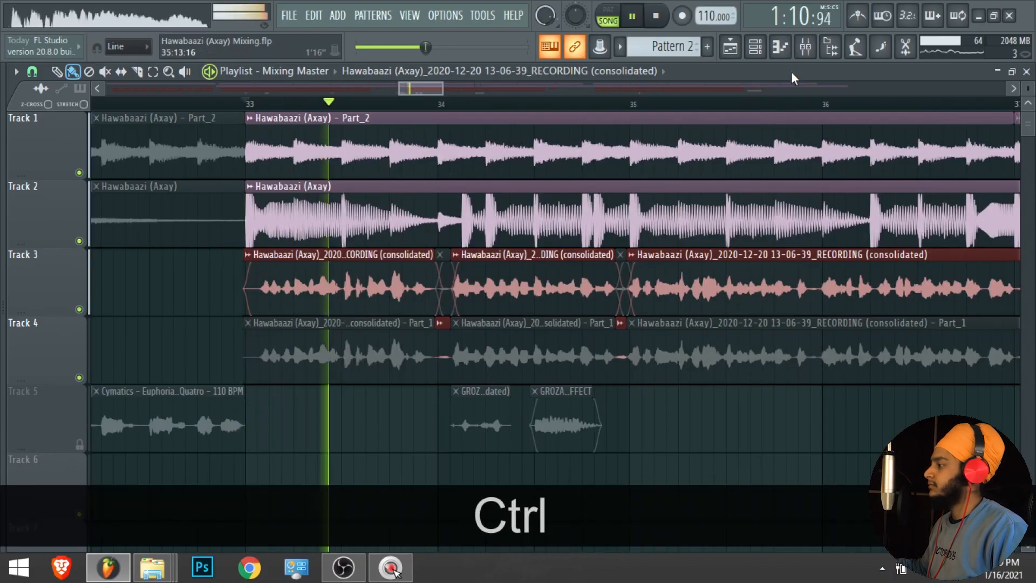
pyautogui.click(805, 47)
pyautogui.click(257, 473)
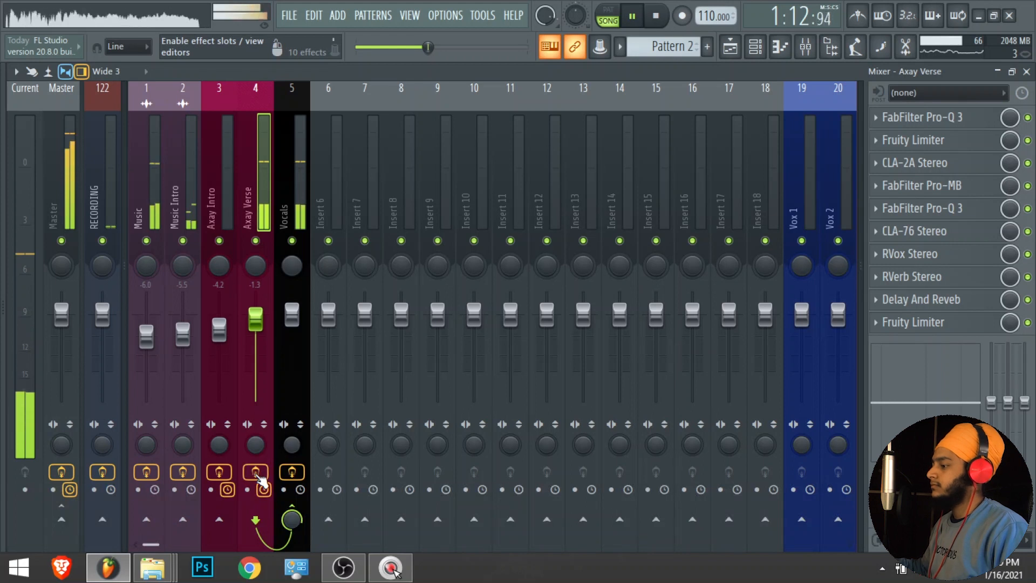